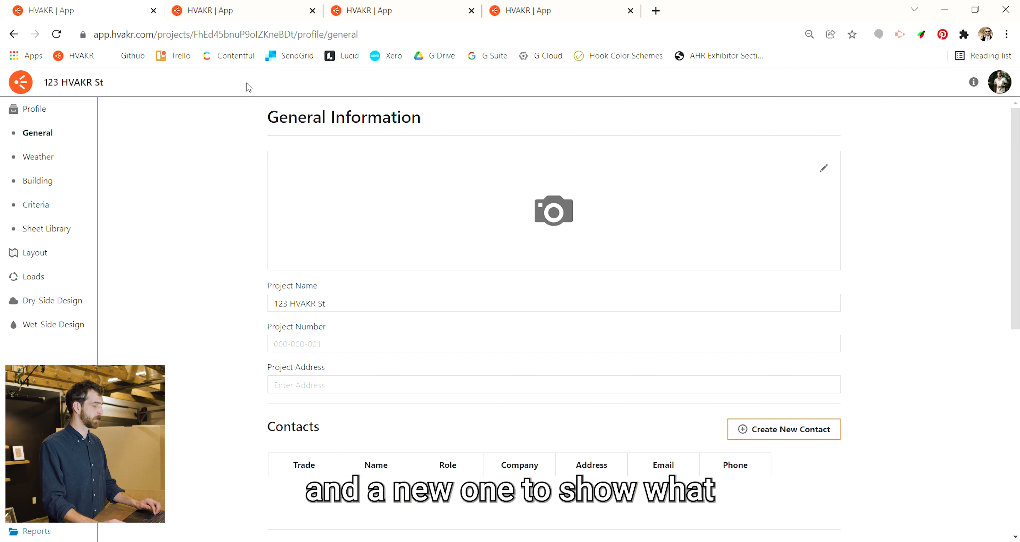
- Review the ASHRAE HQ project's general information, including its contacts, deadlines, codes and standards, and special constraints
{"action": "left_click", "coordinate": [232, 16]}
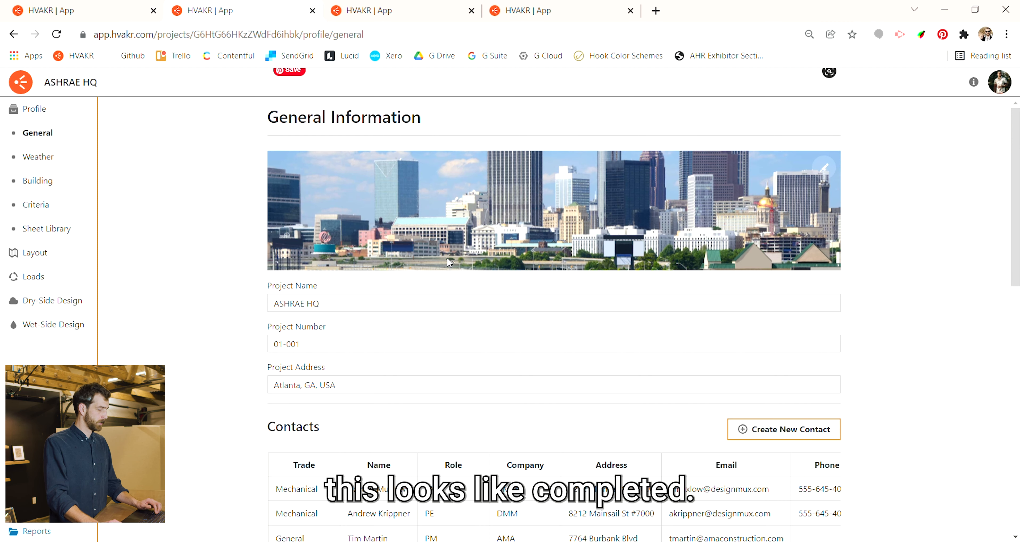
{"action": "scroll", "coordinate": [442, 258], "scroll_direction": "down", "scroll_amount": 2}
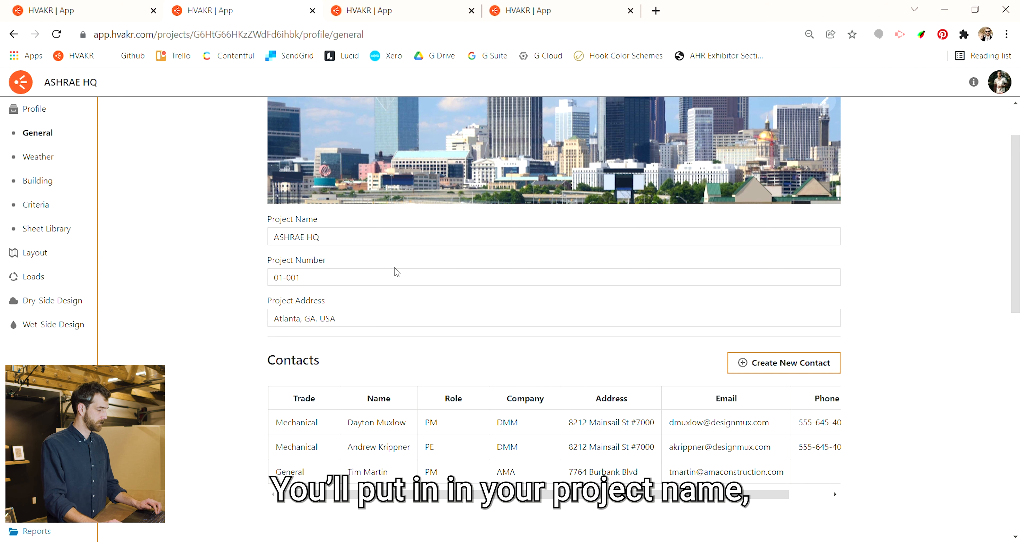
{"action": "scroll", "coordinate": [392, 271], "scroll_direction": "down", "scroll_amount": 2}
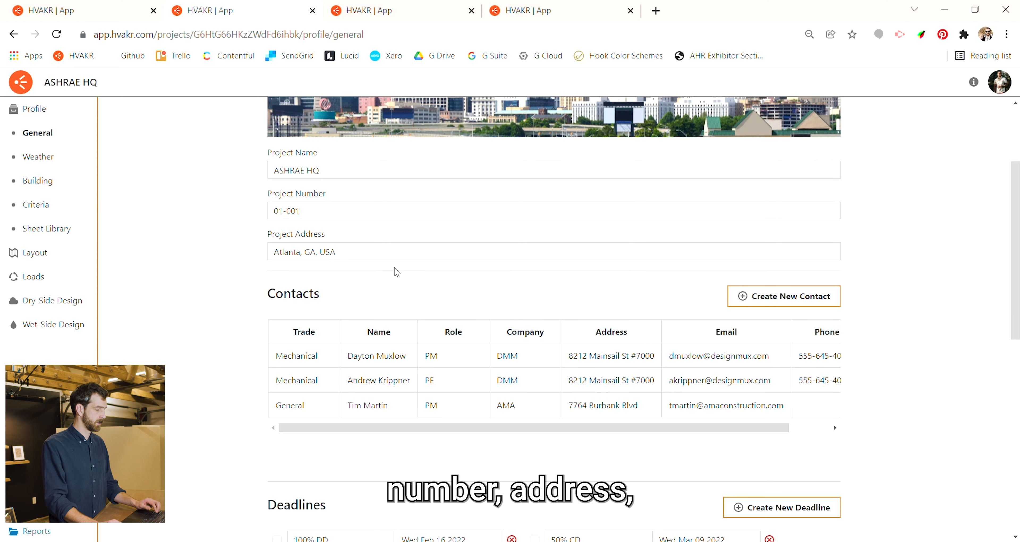
{"action": "scroll", "coordinate": [441, 281], "scroll_direction": "down", "scroll_amount": 4}
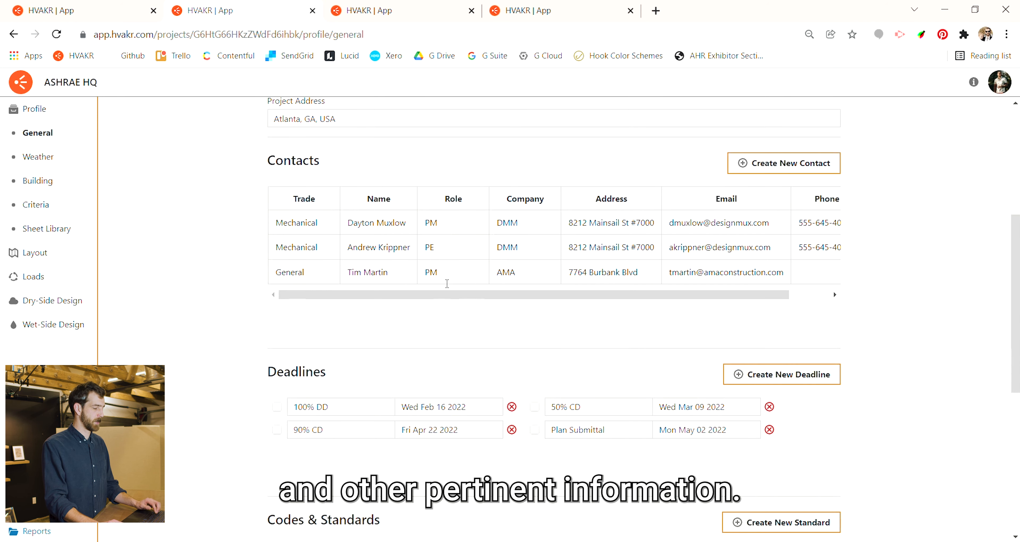
{"action": "scroll", "coordinate": [446, 283], "scroll_direction": "down", "scroll_amount": 2}
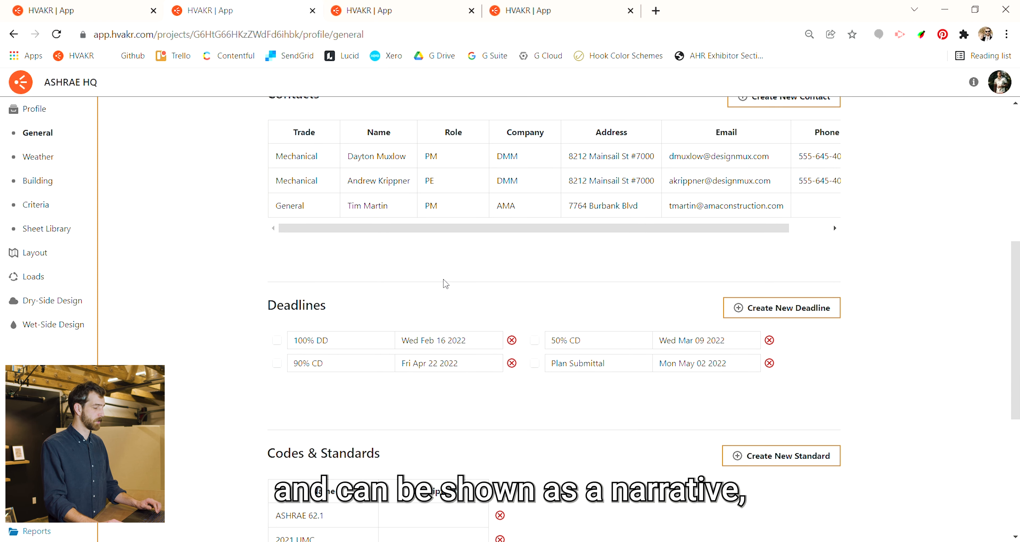
{"action": "scroll", "coordinate": [424, 243], "scroll_direction": "down", "scroll_amount": 6}
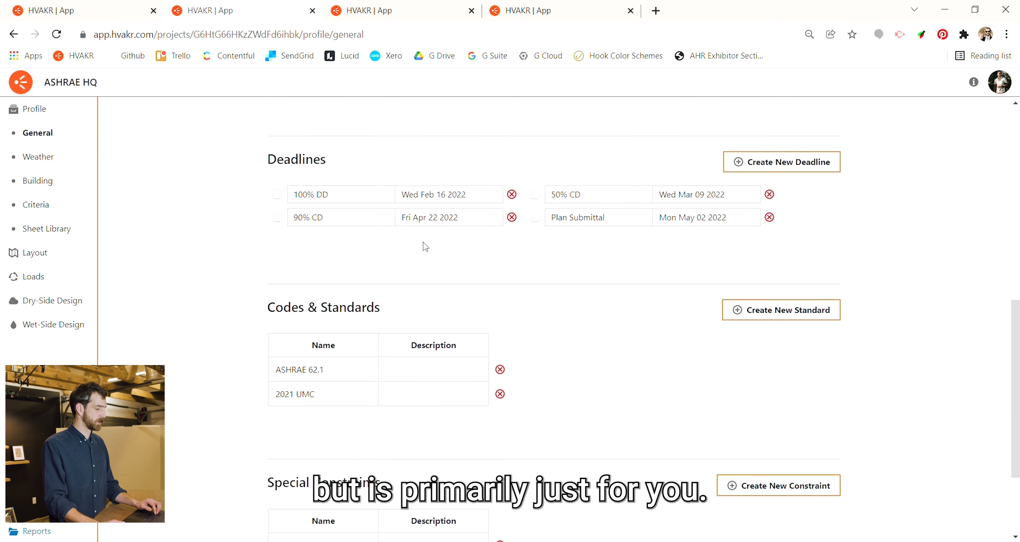
{"action": "scroll", "coordinate": [456, 289], "scroll_direction": "down", "scroll_amount": 3}
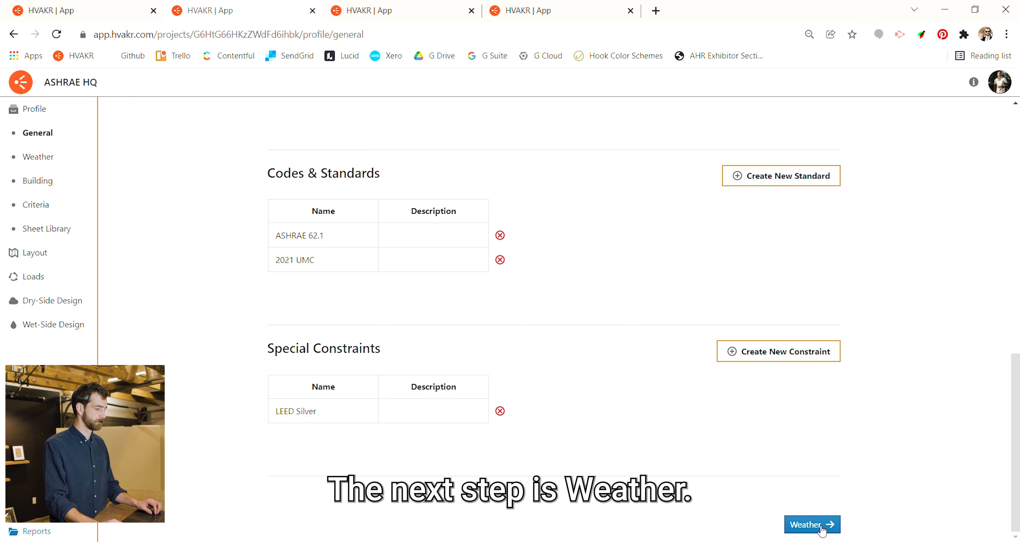
- Go to the project's weather settings and override the Summer Design DB temperature with 95 °F
{"action": "left_click", "coordinate": [822, 527]}
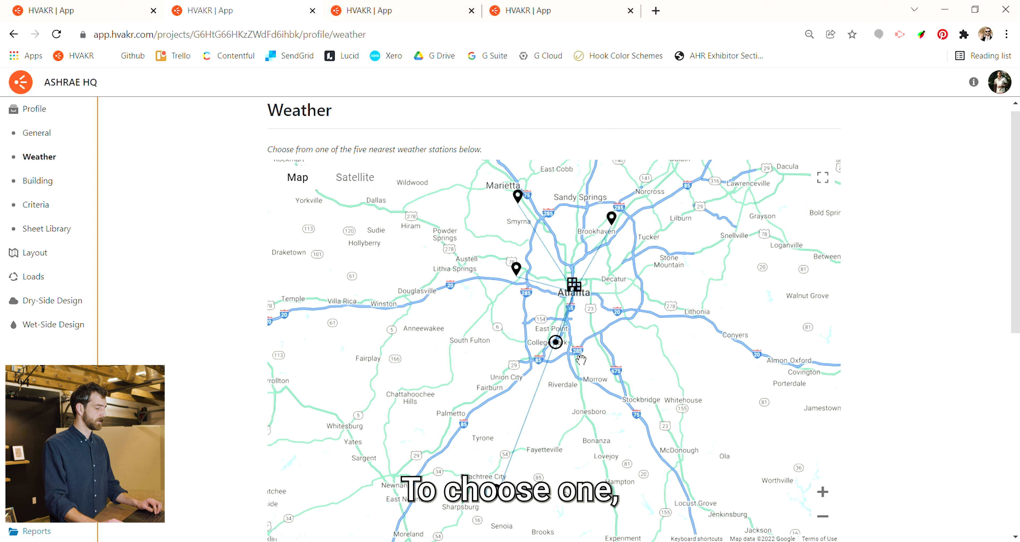
{"action": "mouse_move", "coordinate": [564, 350]}
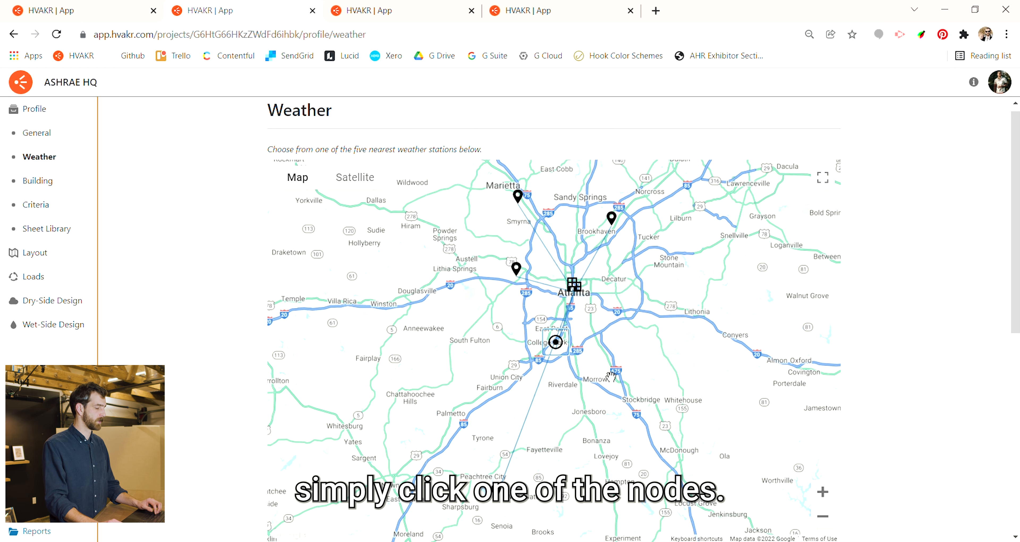
{"action": "scroll", "coordinate": [599, 309], "scroll_direction": "down", "scroll_amount": 5}
{"action": "scroll", "coordinate": [599, 310], "scroll_direction": "down", "scroll_amount": 3}
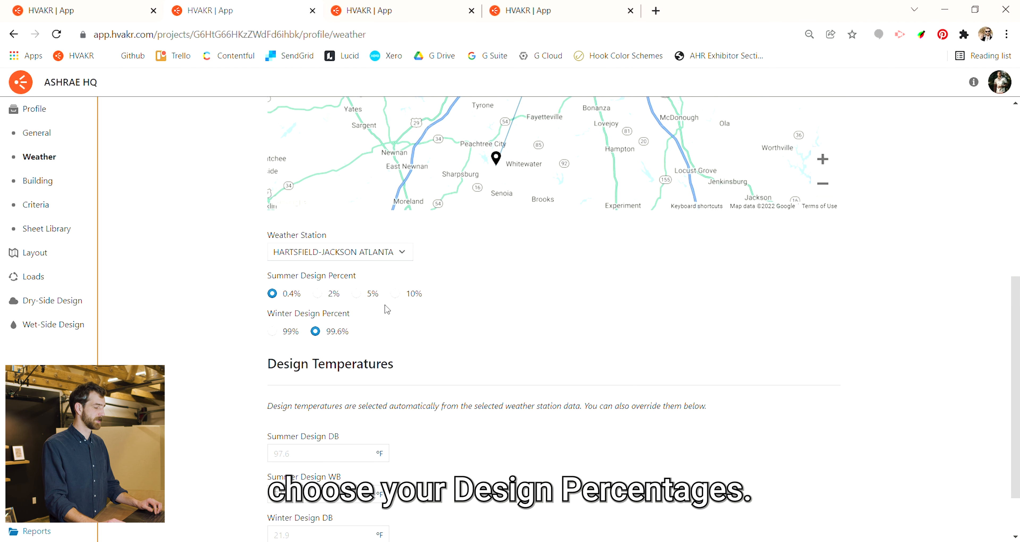
{"action": "scroll", "coordinate": [410, 316], "scroll_direction": "down", "scroll_amount": 2}
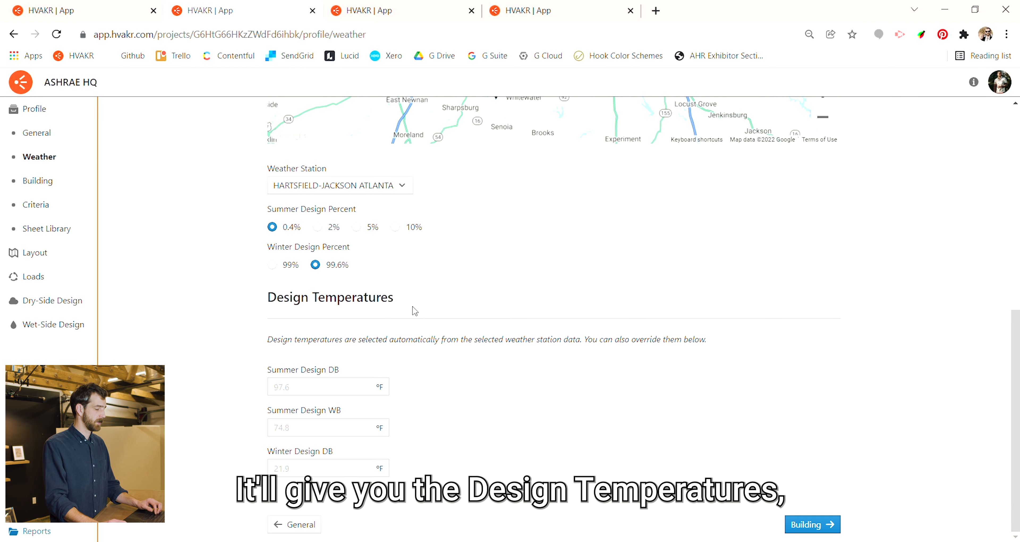
{"action": "left_click", "coordinate": [352, 390]}
{"action": "type", "text": "95"}
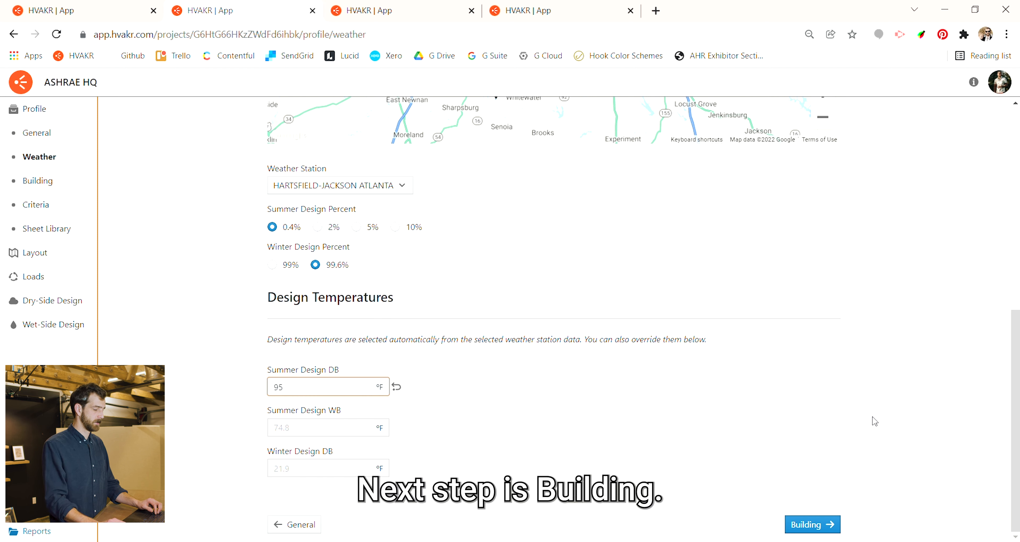
- Open the project's building data and examine the plan rotation and the available building types, keeping the current type
{"action": "left_click", "coordinate": [818, 527]}
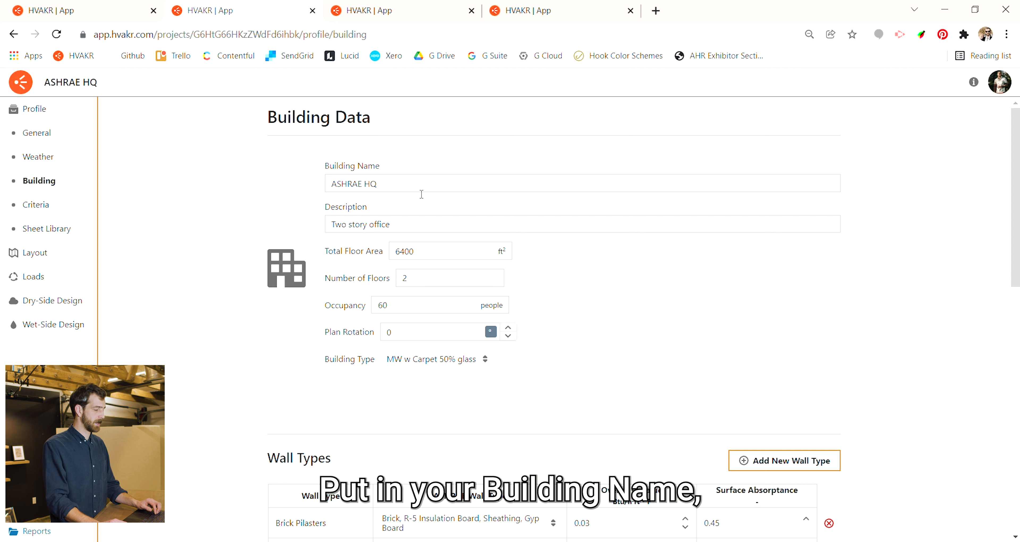
{"action": "left_click", "coordinate": [430, 337]}
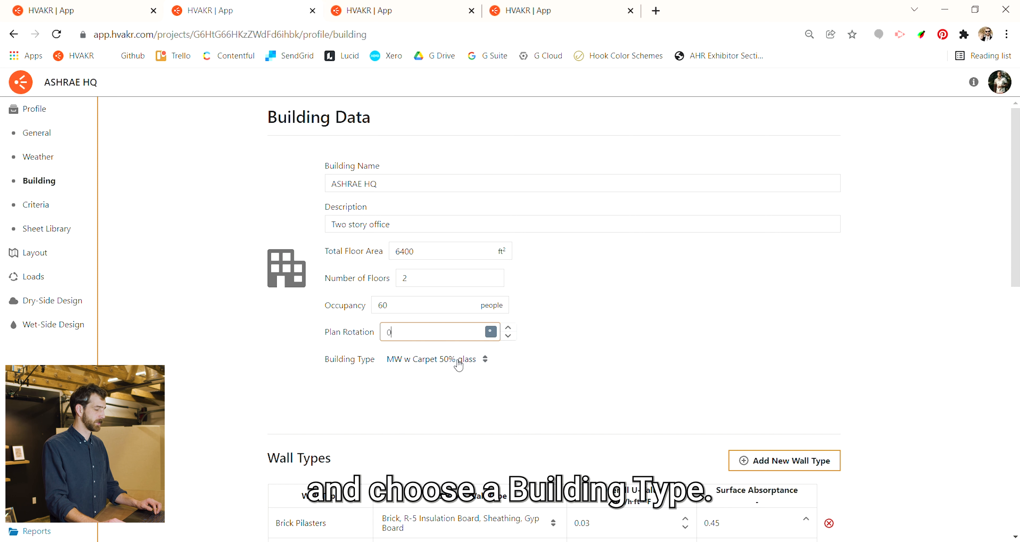
{"action": "left_click", "coordinate": [478, 362]}
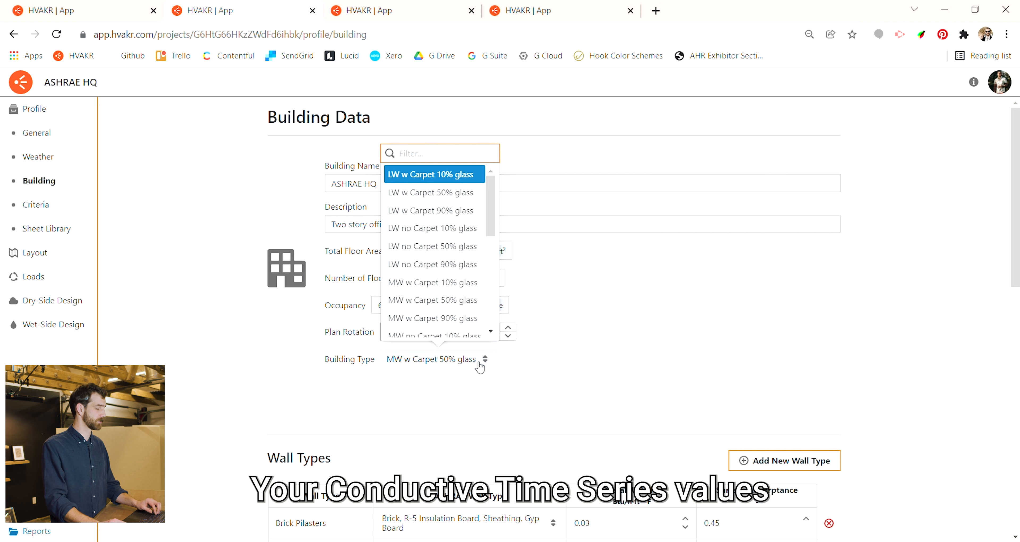
{"action": "left_click", "coordinate": [554, 346]}
- Examine the Brick Pilasters wall type's name, ASHRAE wall type options, overall U-value and surface absorptance without changing them
{"action": "scroll", "coordinate": [500, 303], "scroll_direction": "down", "scroll_amount": 3}
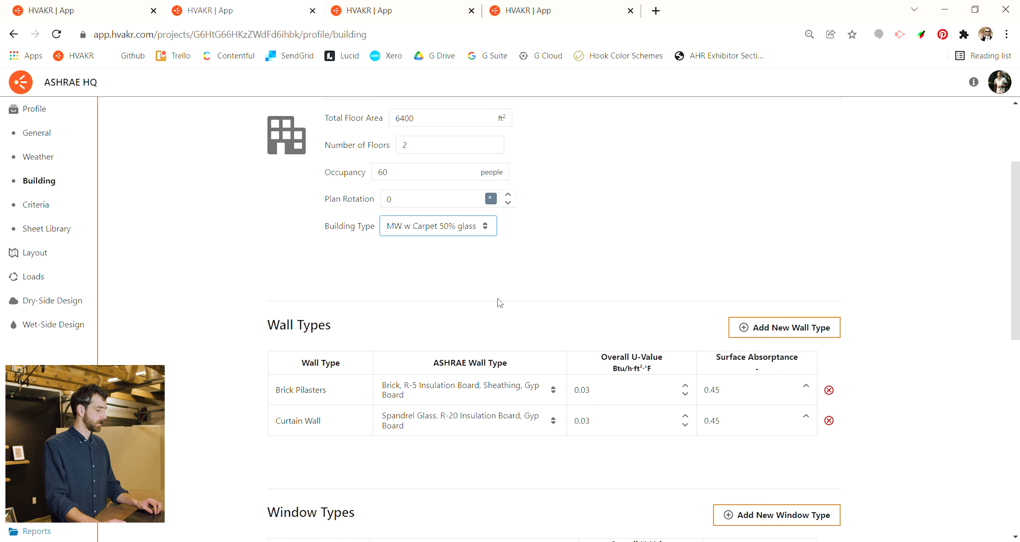
{"action": "scroll", "coordinate": [500, 304], "scroll_direction": "down", "scroll_amount": 1}
{"action": "left_click", "coordinate": [335, 323]}
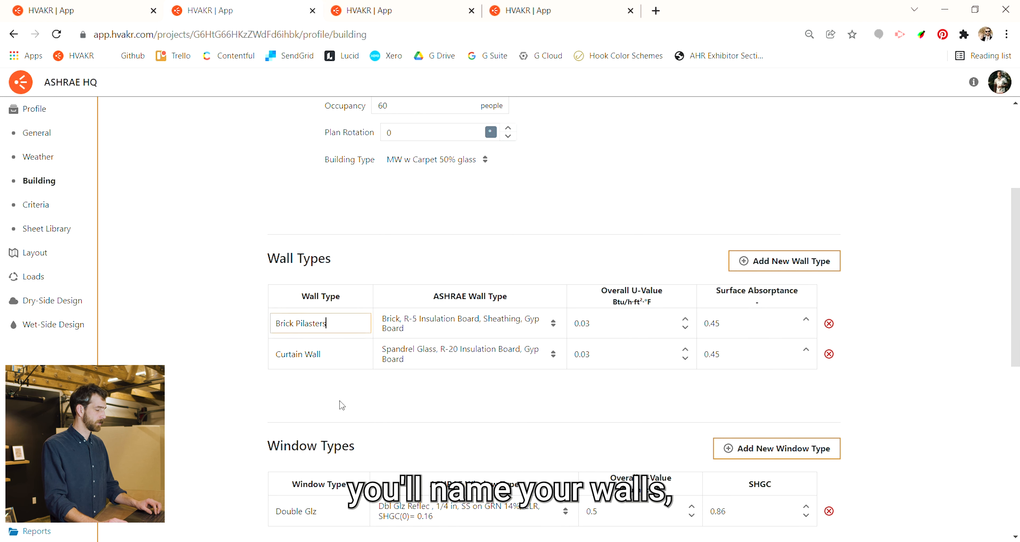
{"action": "left_click", "coordinate": [535, 323]}
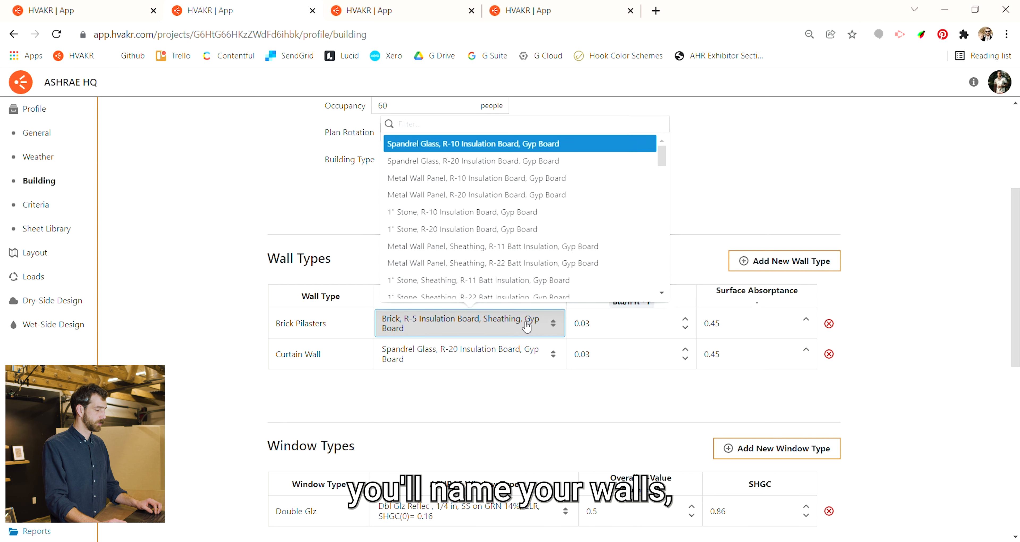
{"action": "left_click_drag", "start_coordinate": [672, 153], "coordinate": [673, 237]}
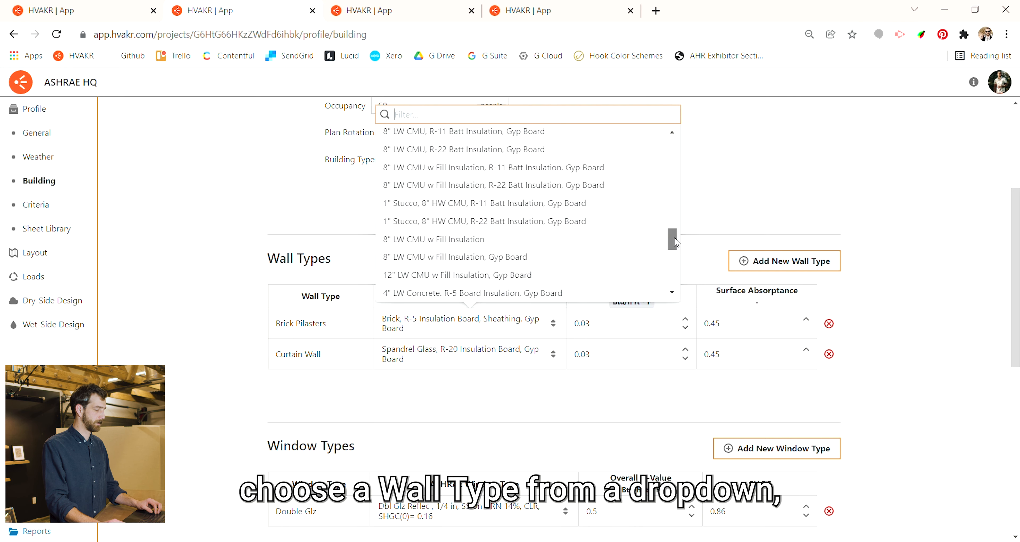
{"action": "left_click", "coordinate": [700, 236]}
{"action": "left_click", "coordinate": [619, 332]}
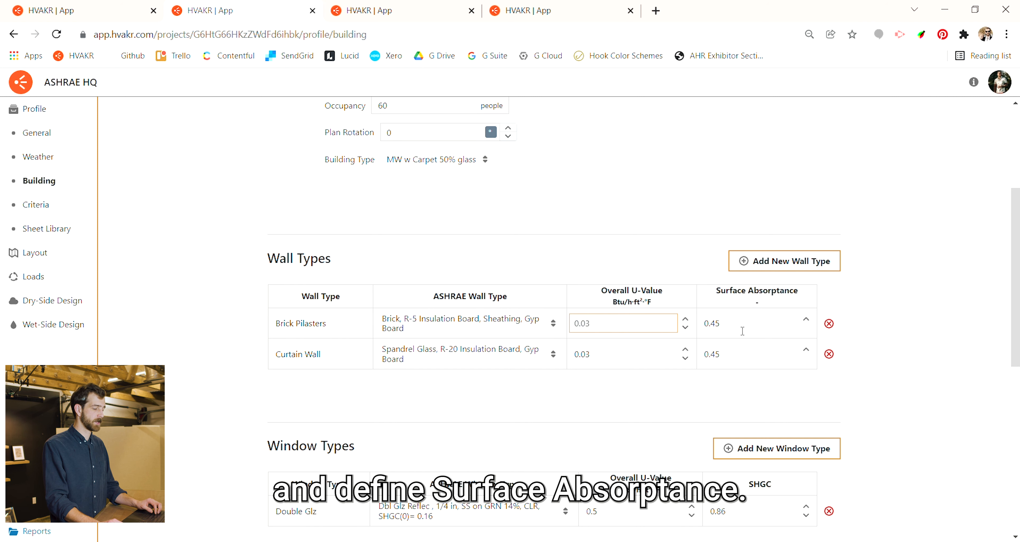
{"action": "left_click", "coordinate": [715, 324]}
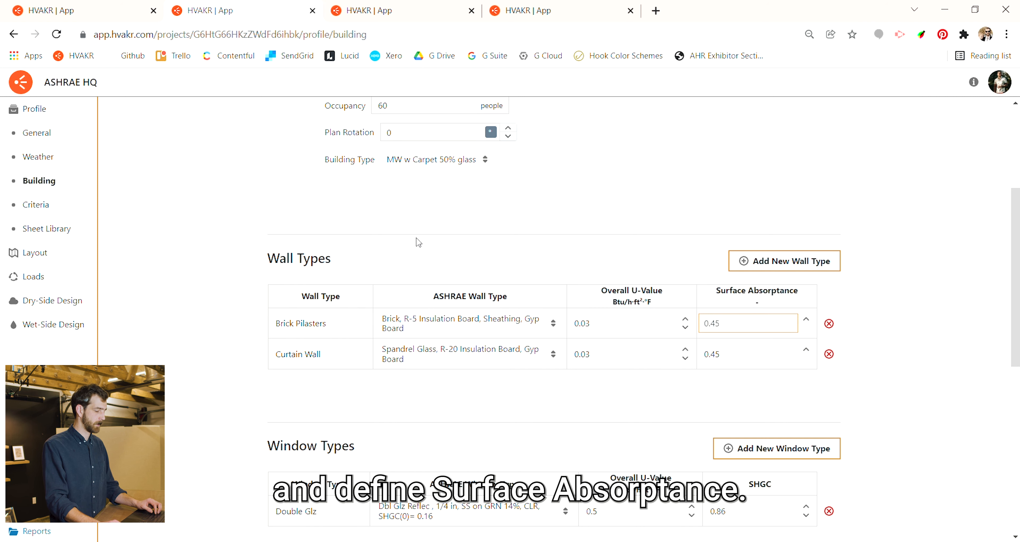
- Review the window type's solar heat gain coefficient and the roof and slab type definitions
{"action": "scroll", "coordinate": [426, 229], "scroll_direction": "down", "scroll_amount": 5}
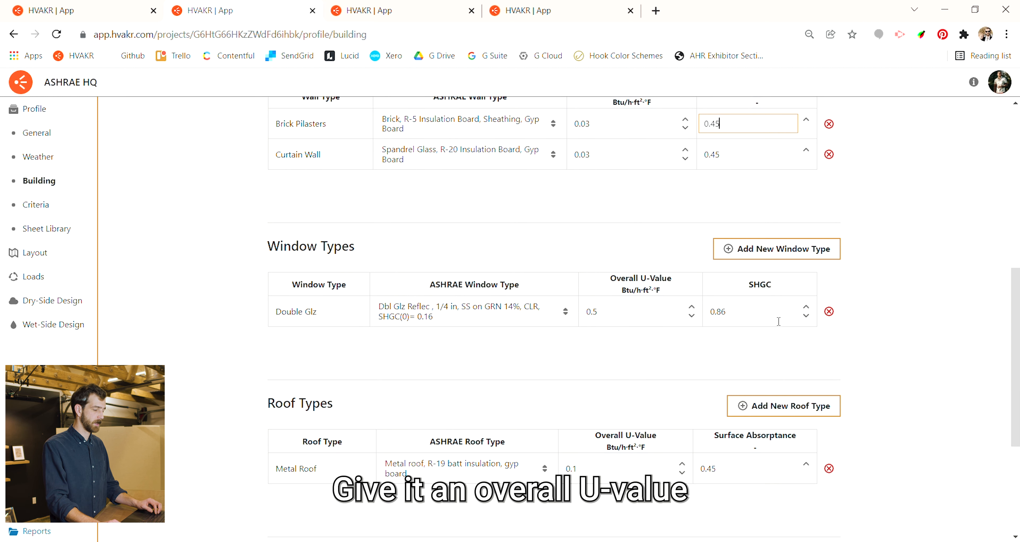
{"action": "left_click", "coordinate": [766, 322]}
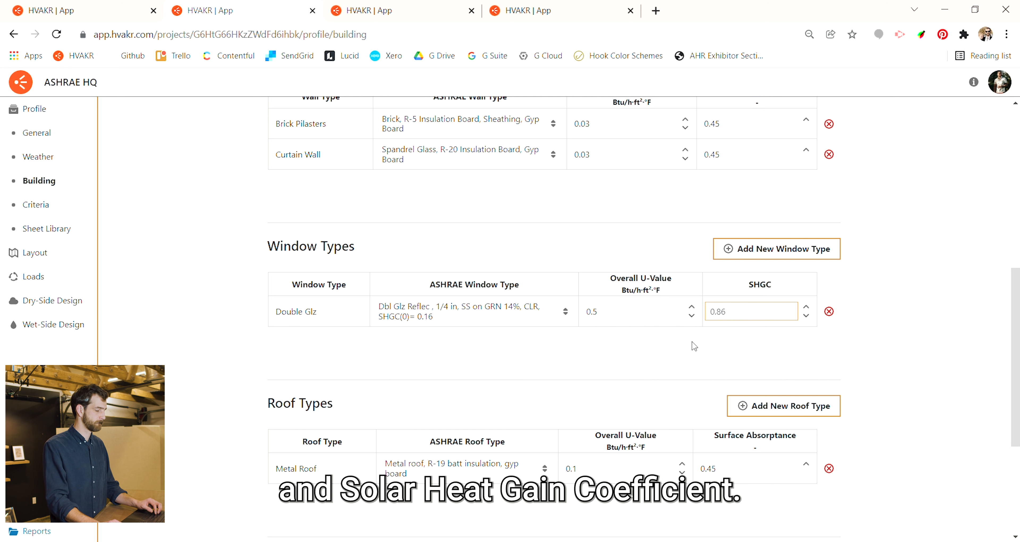
{"action": "scroll", "coordinate": [519, 221], "scroll_direction": "down", "scroll_amount": 5}
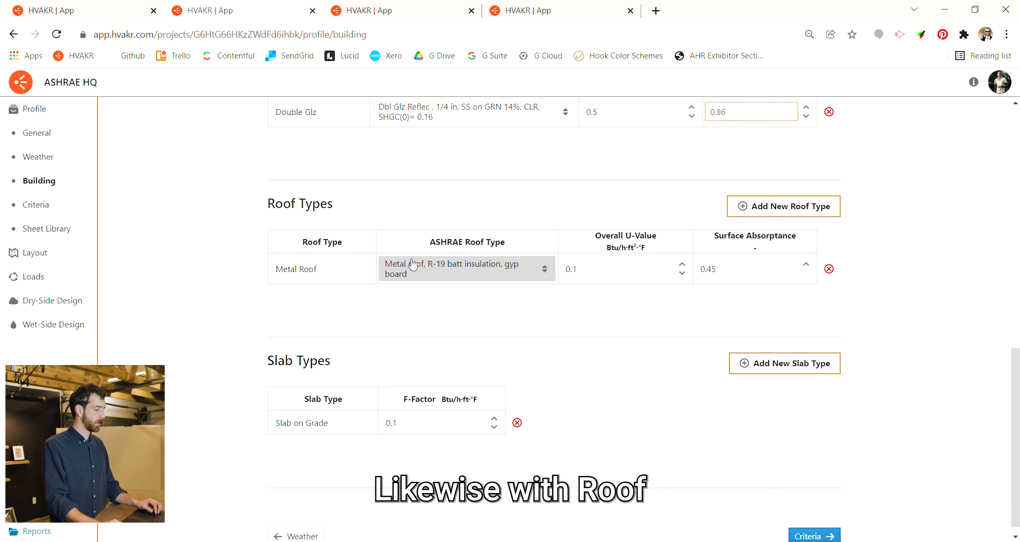
{"action": "scroll", "coordinate": [436, 266], "scroll_direction": "down", "scroll_amount": 1}
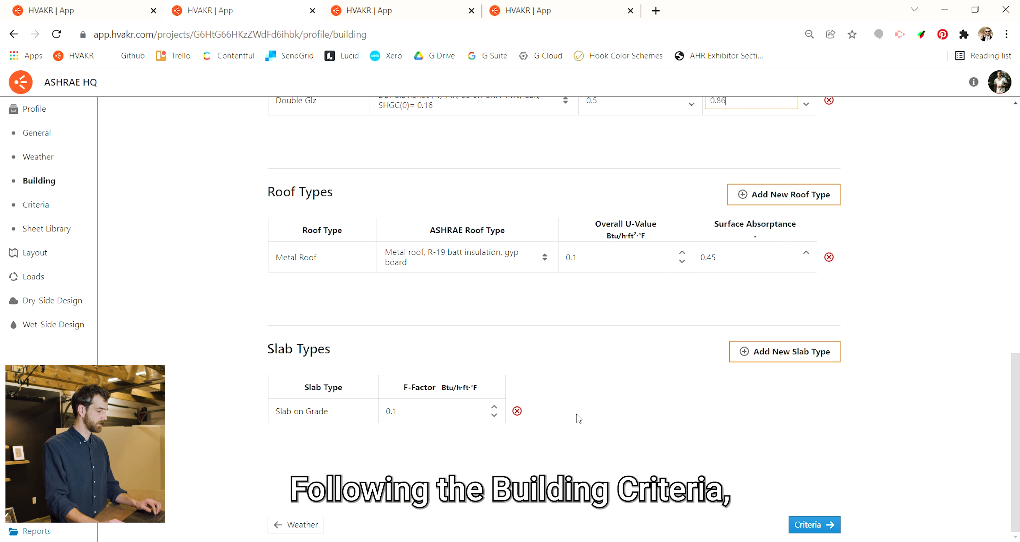
- Go to the space criteria and add a new space type named Locker Room to the indoor design conditions
{"action": "left_click", "coordinate": [815, 525]}
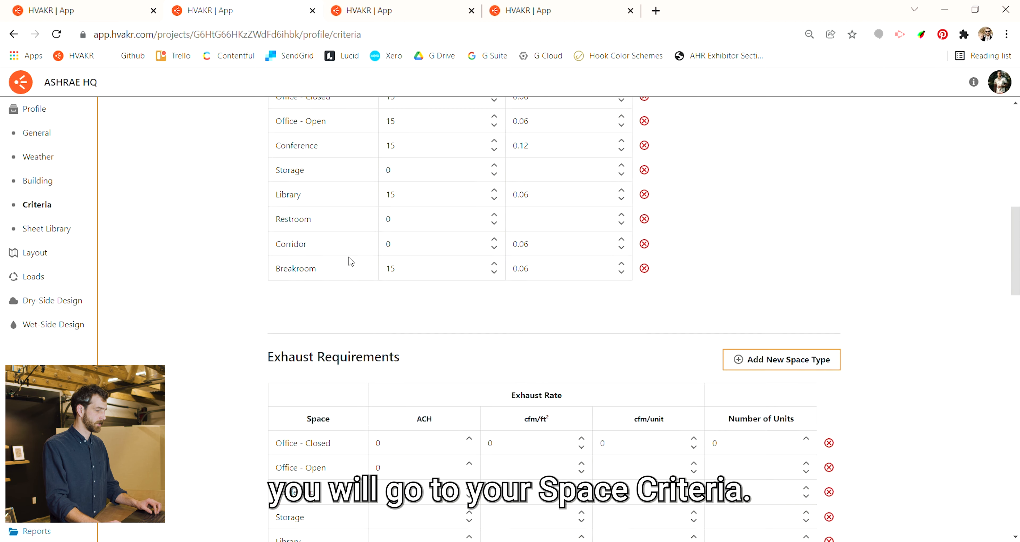
{"action": "scroll", "coordinate": [351, 261], "scroll_direction": "up", "scroll_amount": 15}
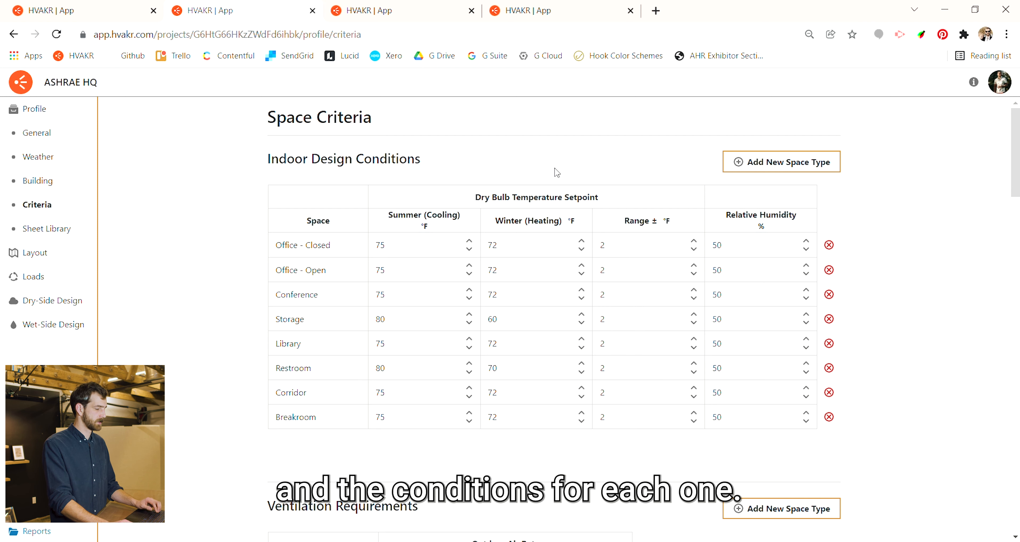
{"action": "scroll", "coordinate": [531, 176], "scroll_direction": "down", "scroll_amount": 2}
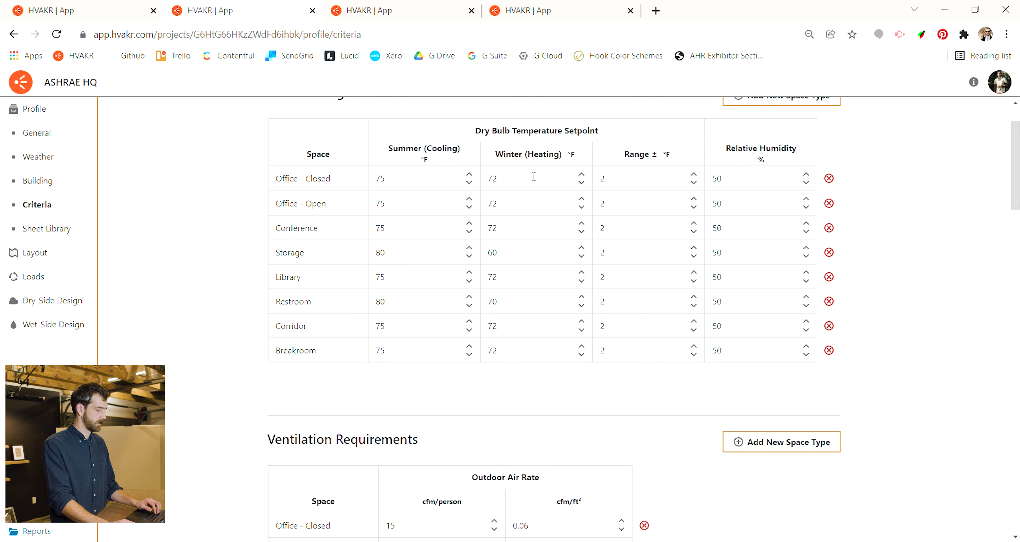
{"action": "scroll", "coordinate": [534, 177], "scroll_direction": "up", "scroll_amount": 2}
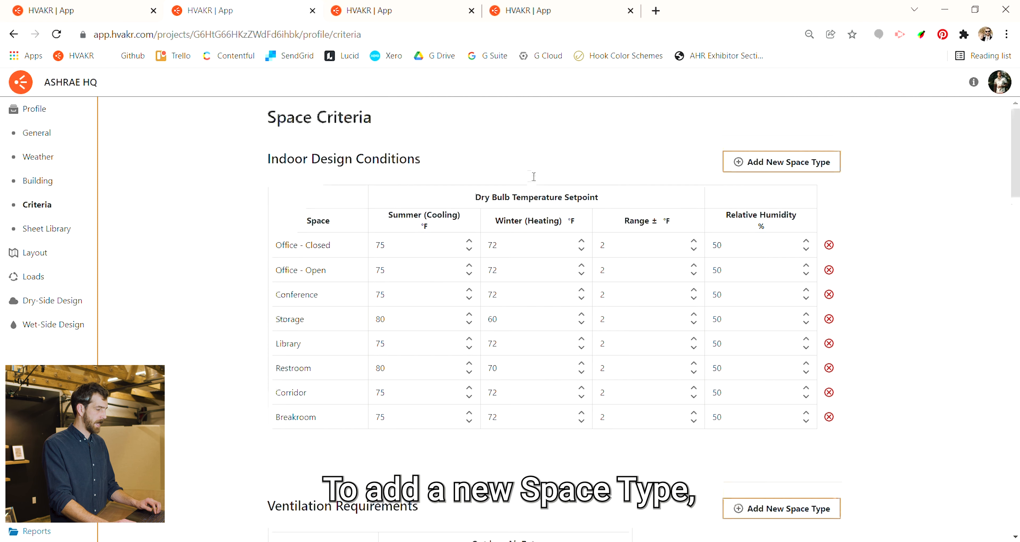
{"action": "left_click", "coordinate": [781, 163]}
{"action": "left_click", "coordinate": [310, 446]}
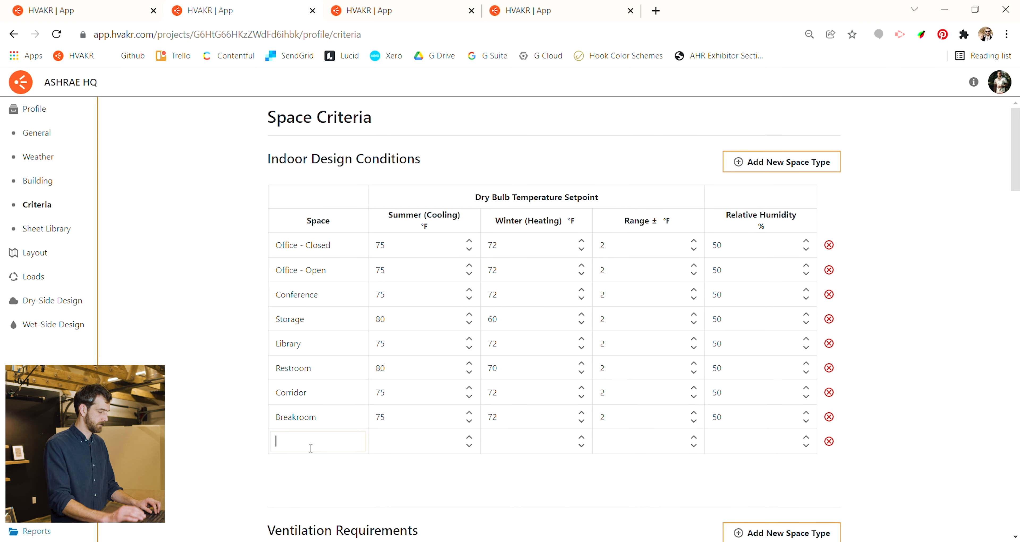
{"action": "type", "text": "Locker Room"}
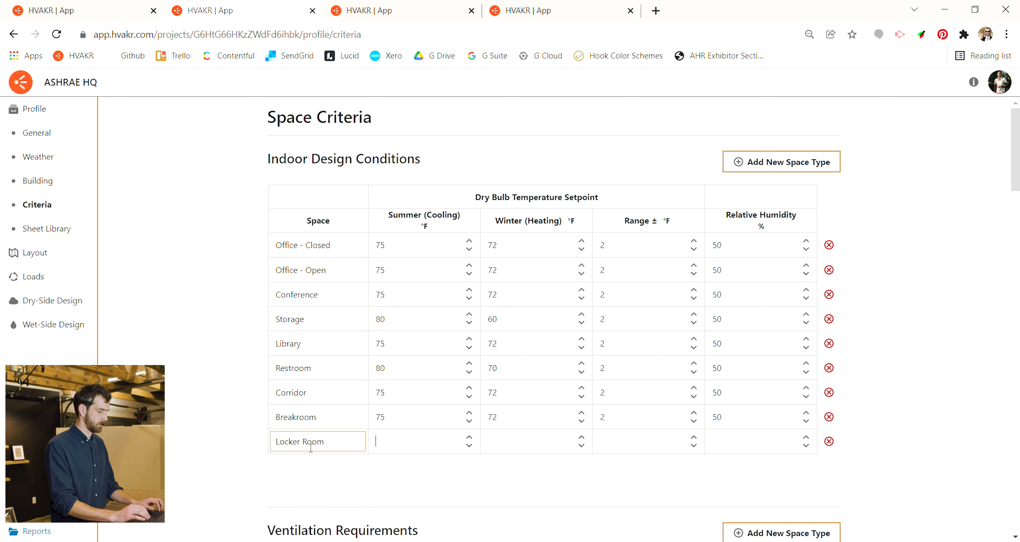
{"action": "key", "text": "Tab"}
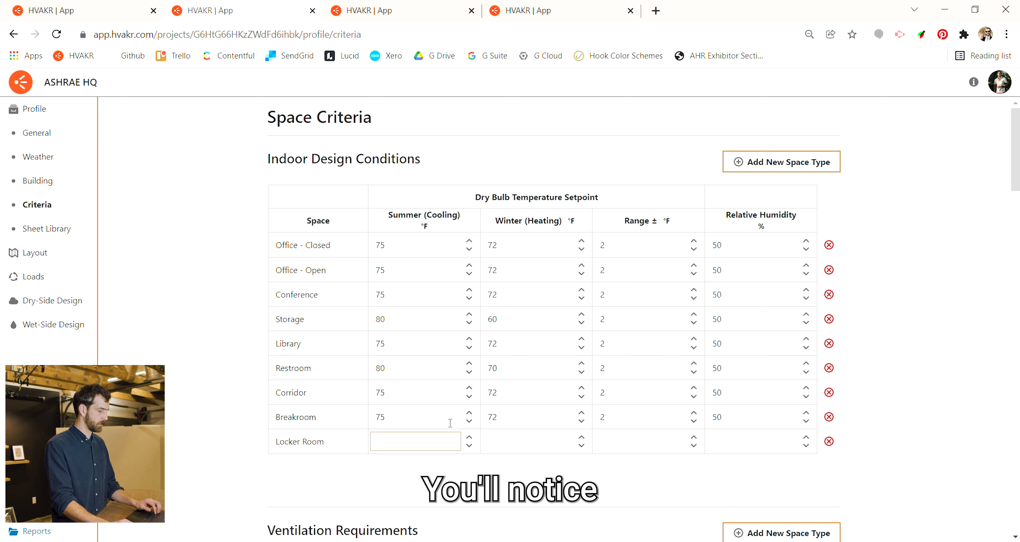
- Check the Ventilation Requirements table for the Locker Room space type, and return to the indoor design conditions
{"action": "scroll", "coordinate": [474, 337], "scroll_direction": "down", "scroll_amount": 5}
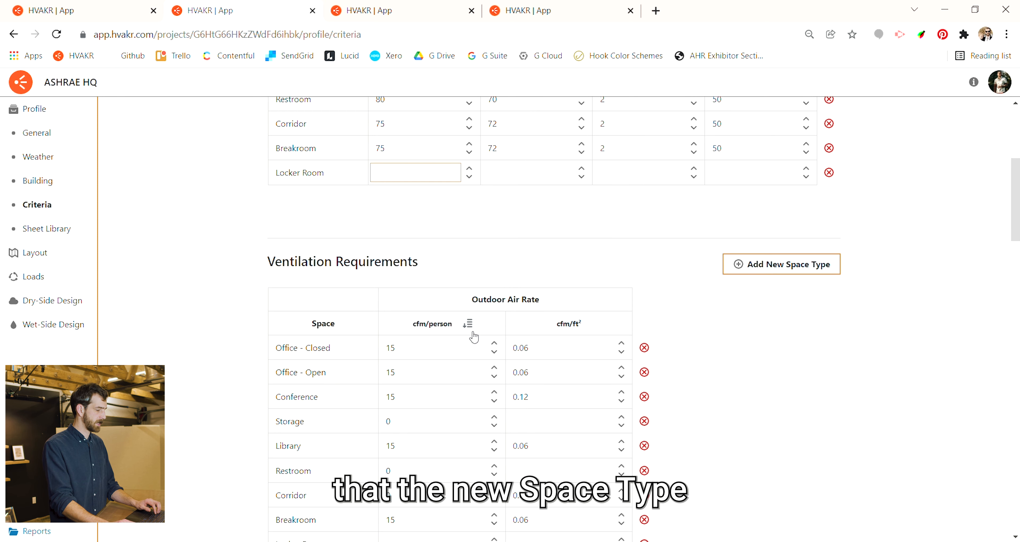
{"action": "scroll", "coordinate": [474, 338], "scroll_direction": "down", "scroll_amount": 3}
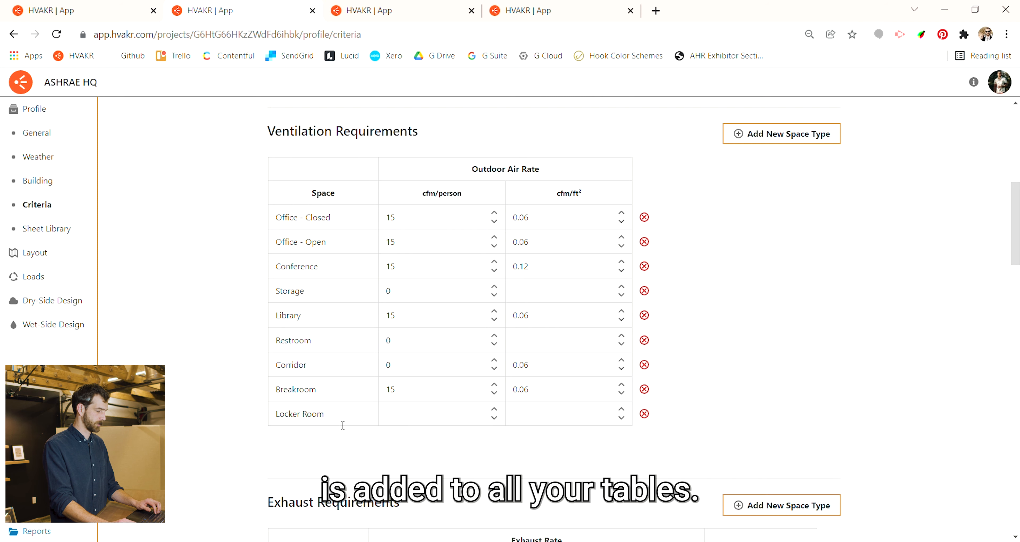
{"action": "scroll", "coordinate": [398, 402], "scroll_direction": "up", "scroll_amount": 8}
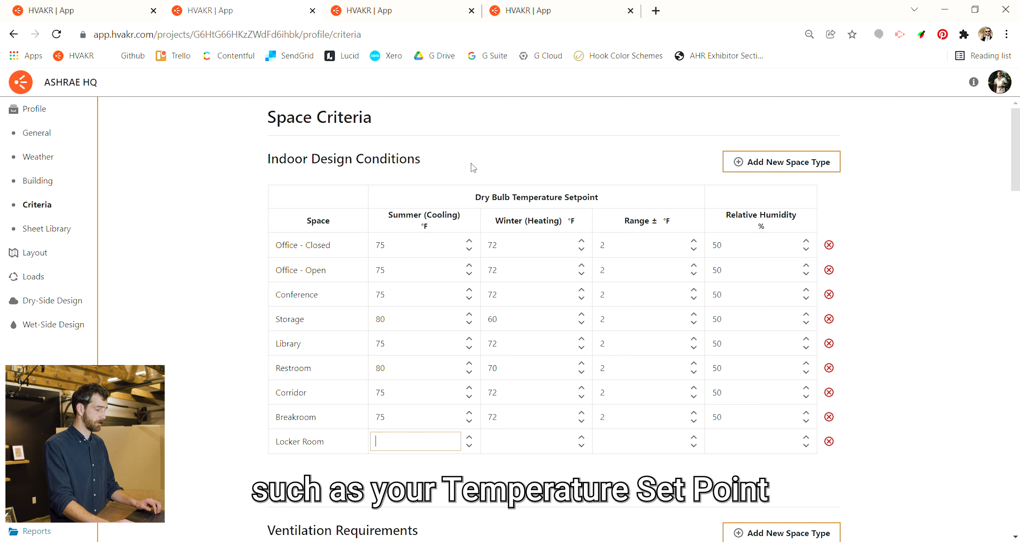
- Review the Locker Room's entries in the ventilation, exhaust, interior loads, usage schedule and sound criteria tables
{"action": "scroll", "coordinate": [415, 433], "scroll_direction": "down", "scroll_amount": 5}
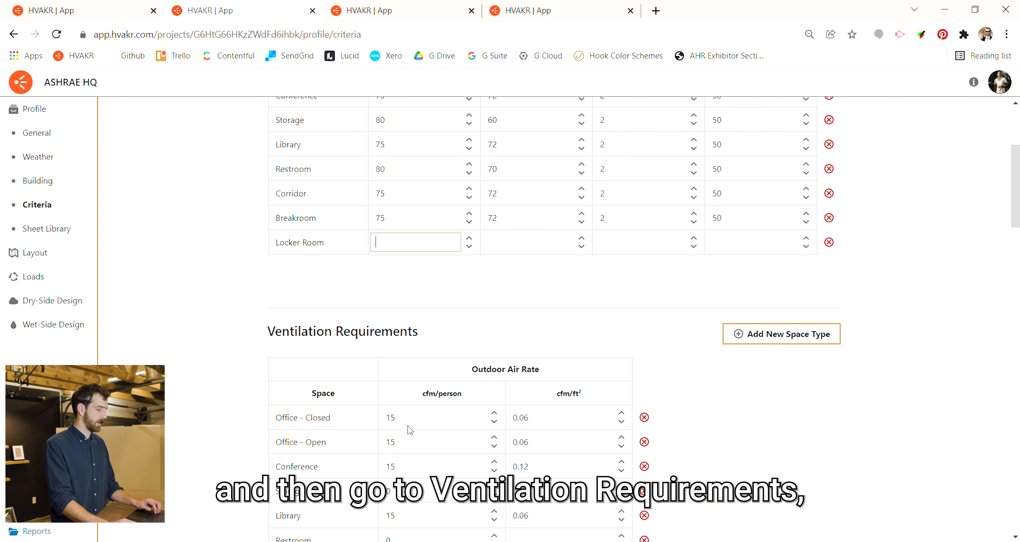
{"action": "scroll", "coordinate": [455, 334], "scroll_direction": "down", "scroll_amount": 10}
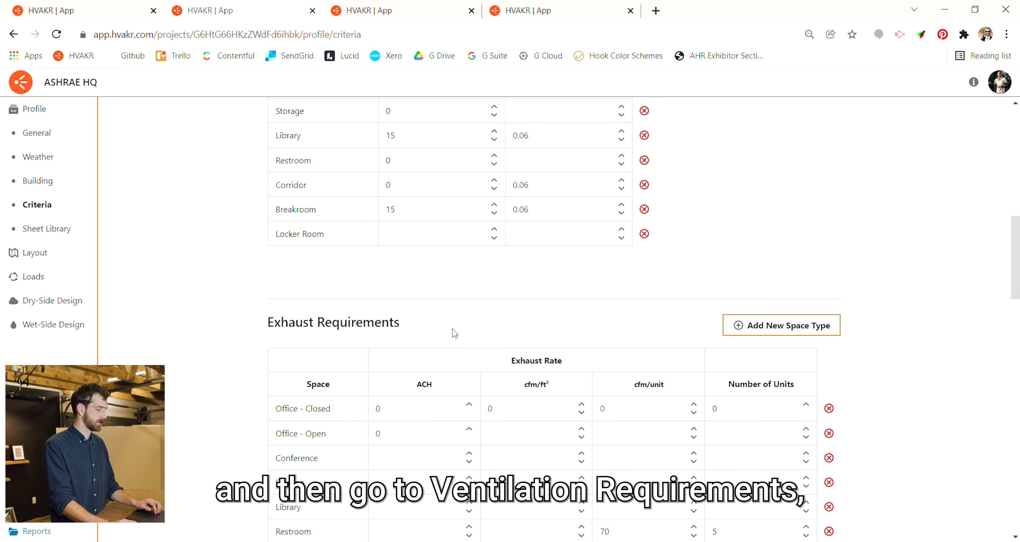
{"action": "scroll", "coordinate": [451, 315], "scroll_direction": "down", "scroll_amount": 10}
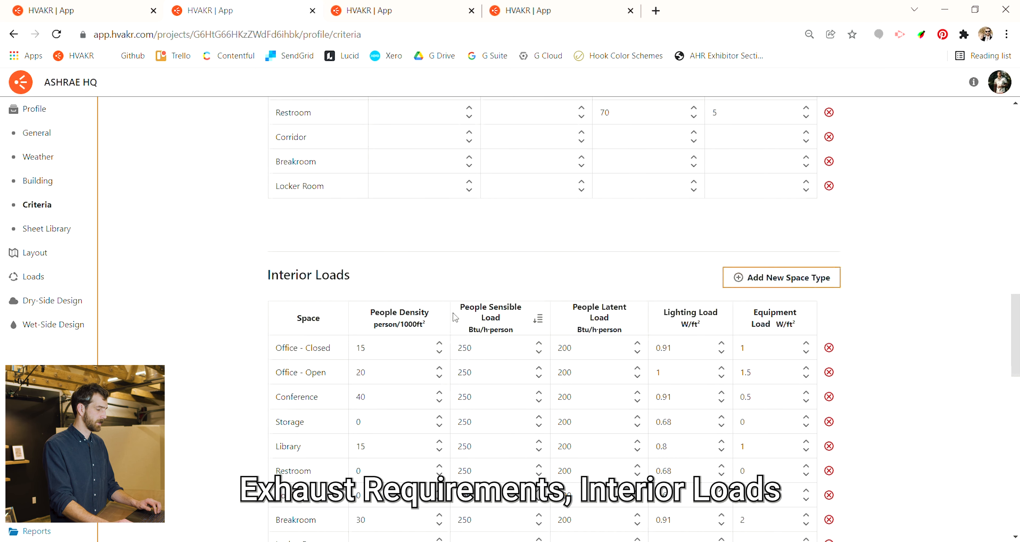
{"action": "scroll", "coordinate": [429, 285], "scroll_direction": "down", "scroll_amount": 3}
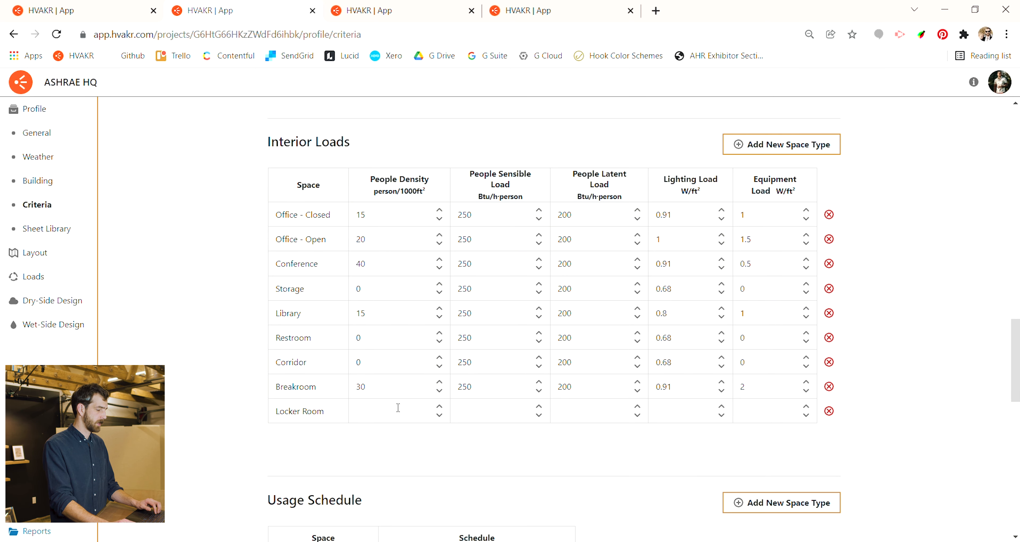
{"action": "scroll", "coordinate": [400, 409], "scroll_direction": "down", "scroll_amount": 5}
{"action": "scroll", "coordinate": [406, 405], "scroll_direction": "down", "scroll_amount": 5}
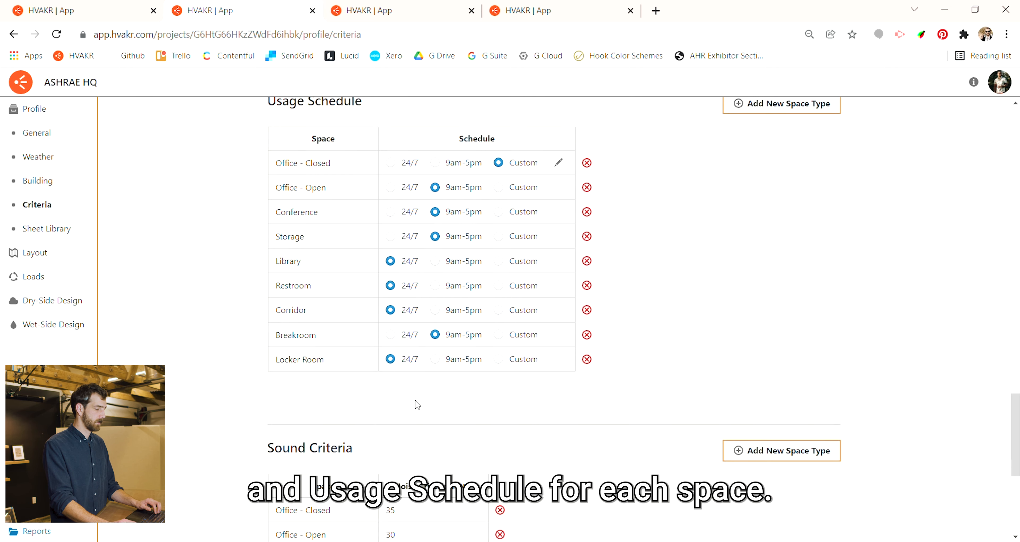
{"action": "scroll", "coordinate": [419, 396], "scroll_direction": "down", "scroll_amount": 7}
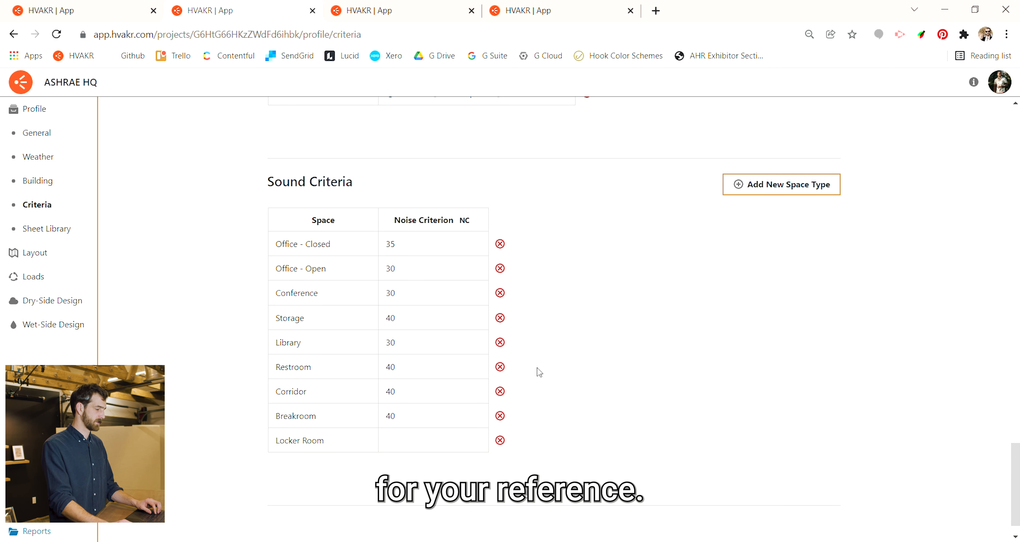
{"action": "scroll", "coordinate": [554, 371], "scroll_direction": "down", "scroll_amount": 1}
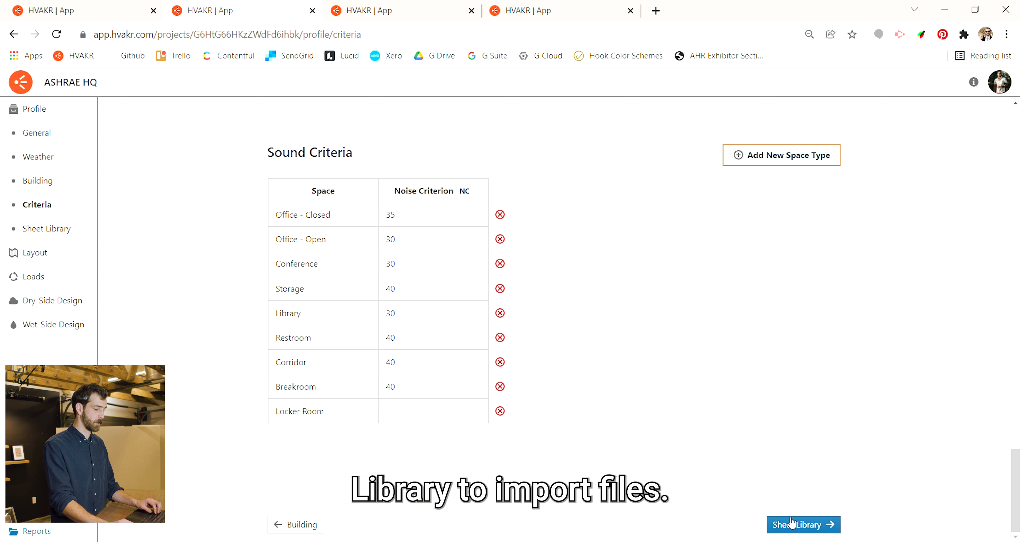
- Go to the sheet library and create a new upload version set named 90% CD, dated January 15, 2022
{"action": "left_click", "coordinate": [791, 527]}
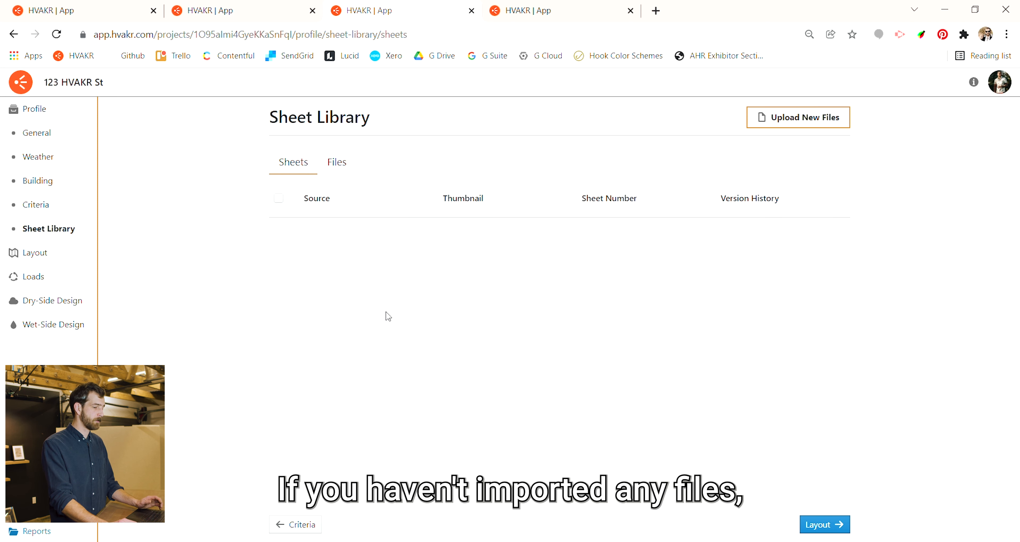
{"action": "left_click", "coordinate": [786, 118]}
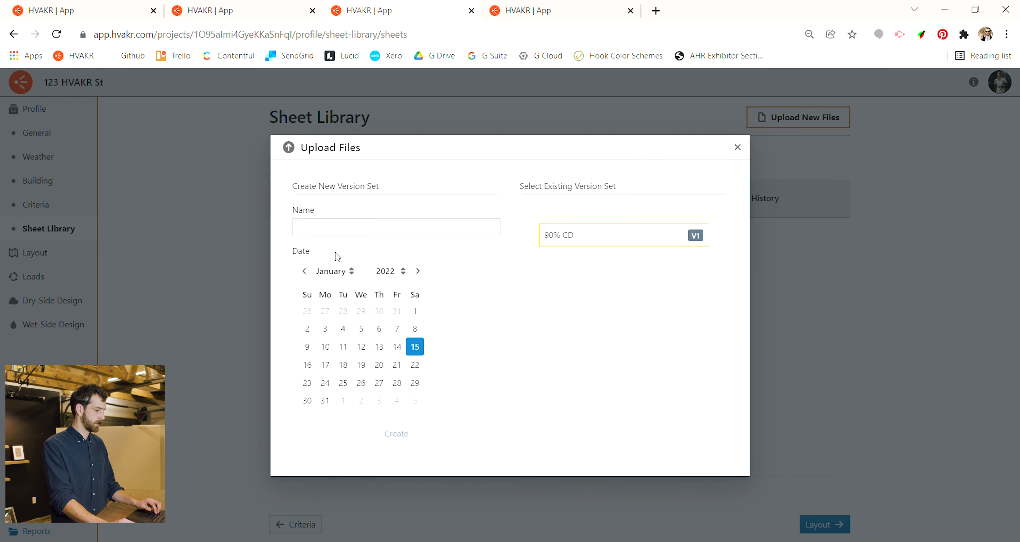
{"action": "type", "text": "90% "}
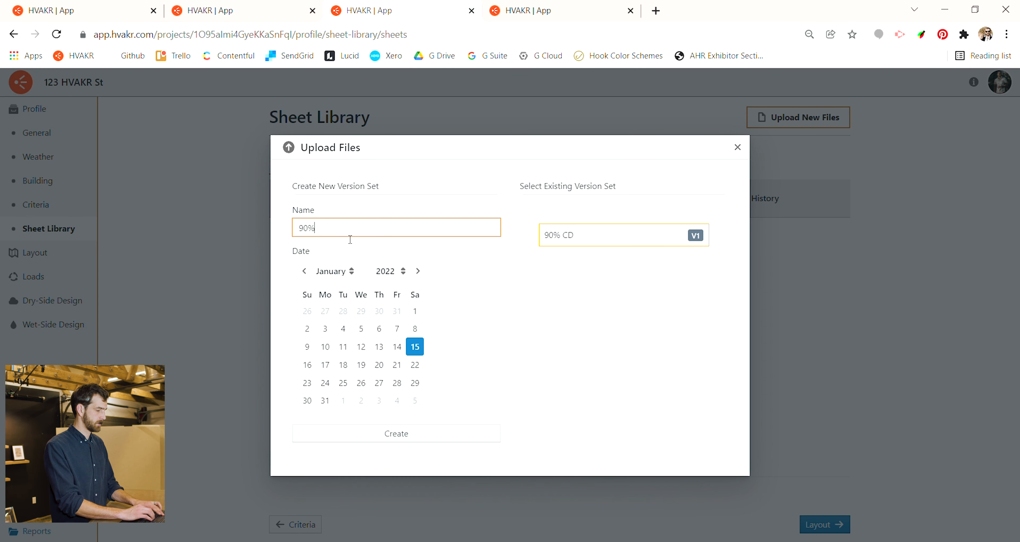
{"action": "type", "text": "CD"}
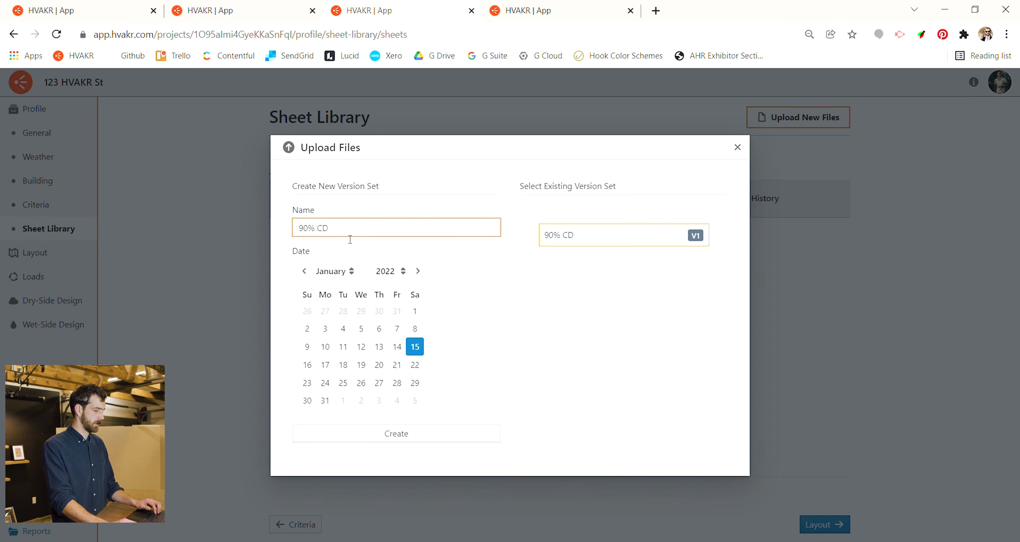
{"action": "left_click", "coordinate": [413, 443]}
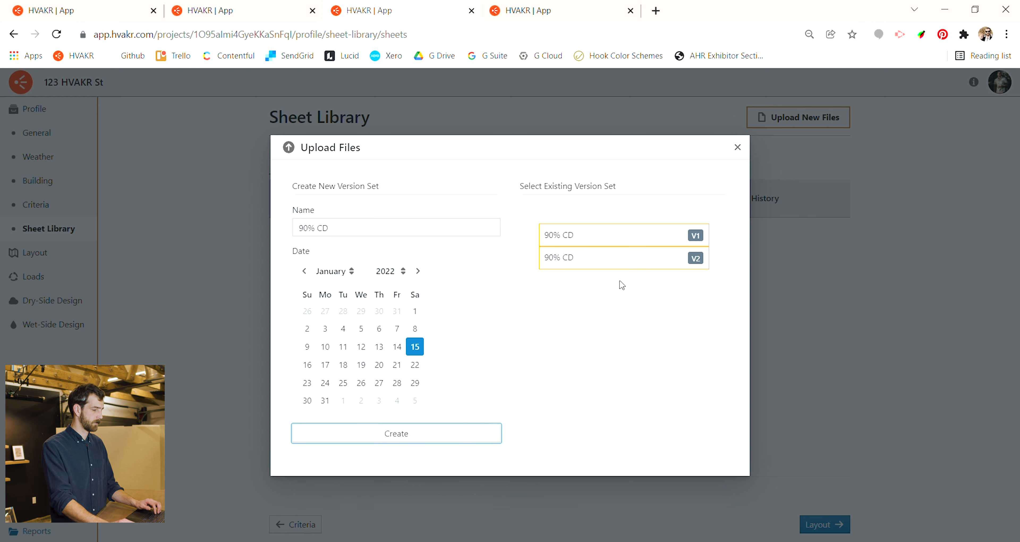
- Upload ASHRAE HQ Mechanical Set.pdf to the 90% CD V1 version set and expand its page list in the library's files
{"action": "left_click", "coordinate": [647, 244]}
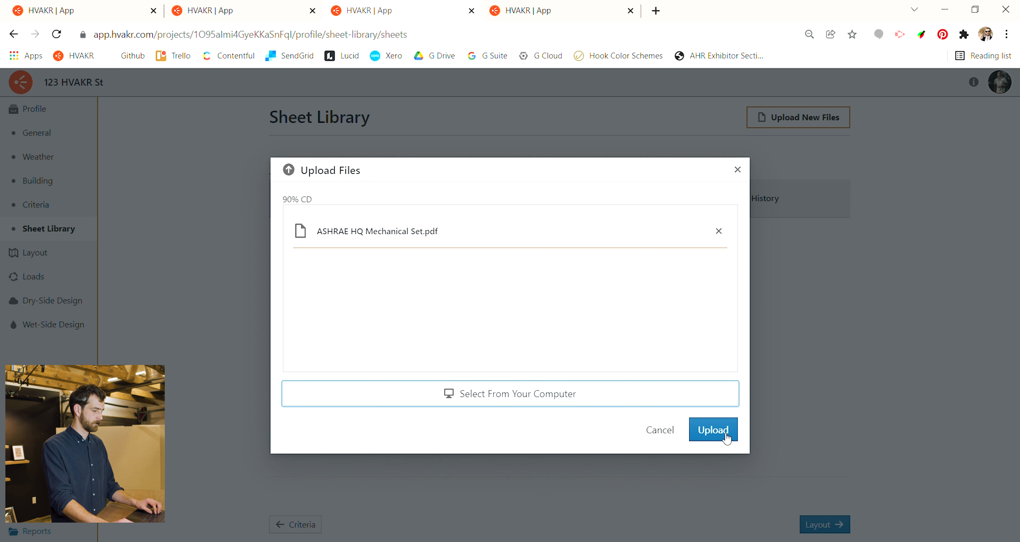
{"action": "left_click", "coordinate": [722, 430]}
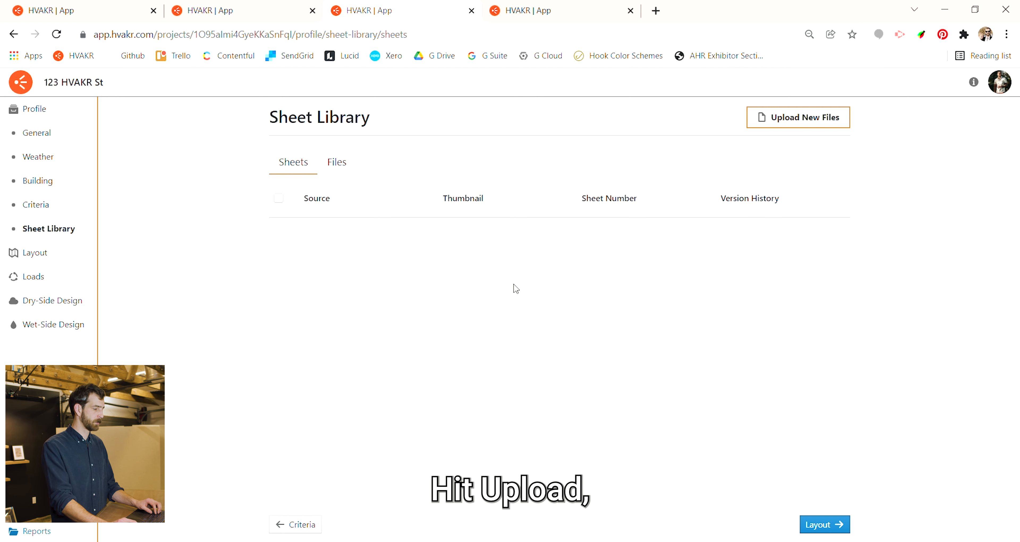
{"action": "left_click", "coordinate": [342, 163]}
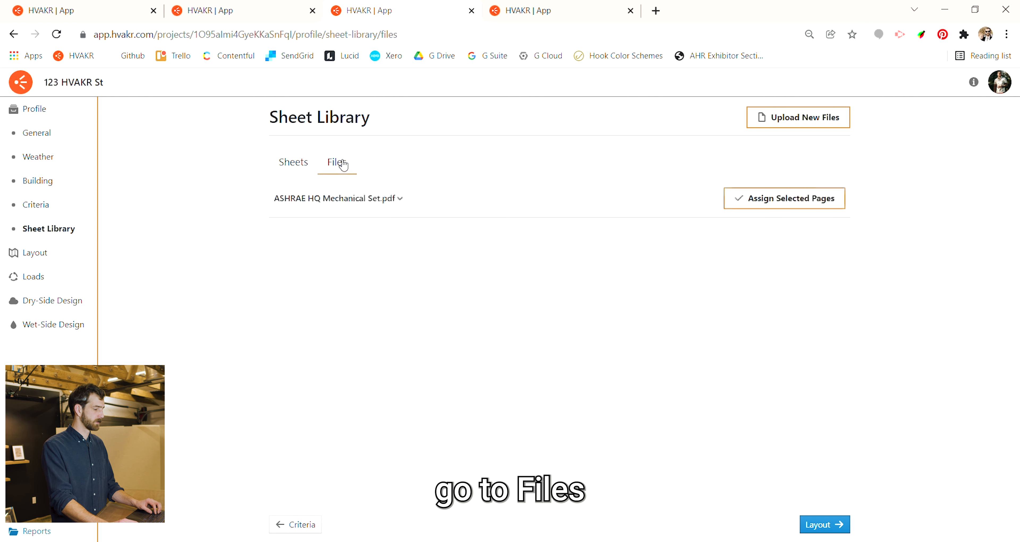
{"action": "left_click", "coordinate": [365, 198]}
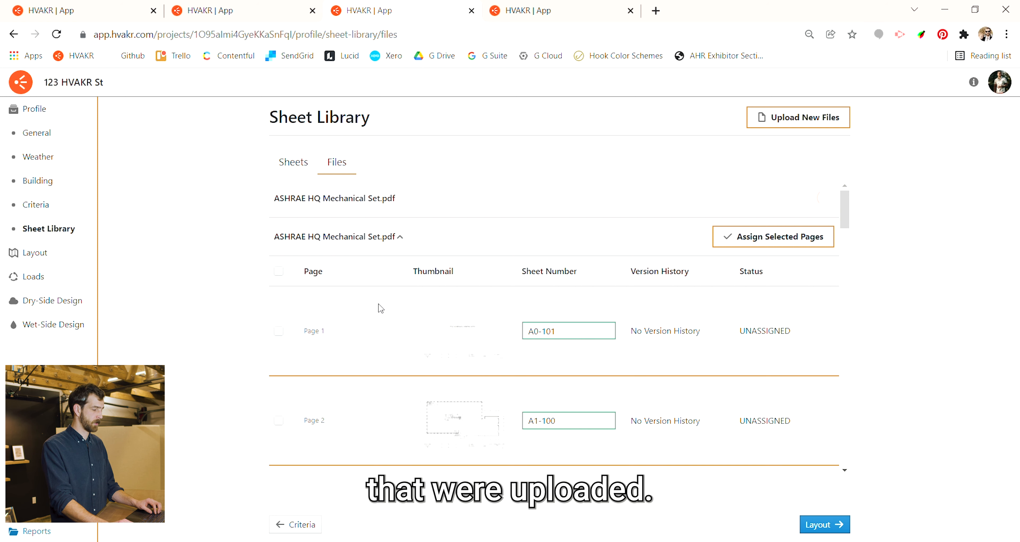
- Select all pages of ASHRAE HQ Mechanical Set.pdf and assign them to the project
{"action": "scroll", "coordinate": [379, 317], "scroll_direction": "down", "scroll_amount": 7}
{"action": "scroll", "coordinate": [374, 311], "scroll_direction": "down", "scroll_amount": 3}
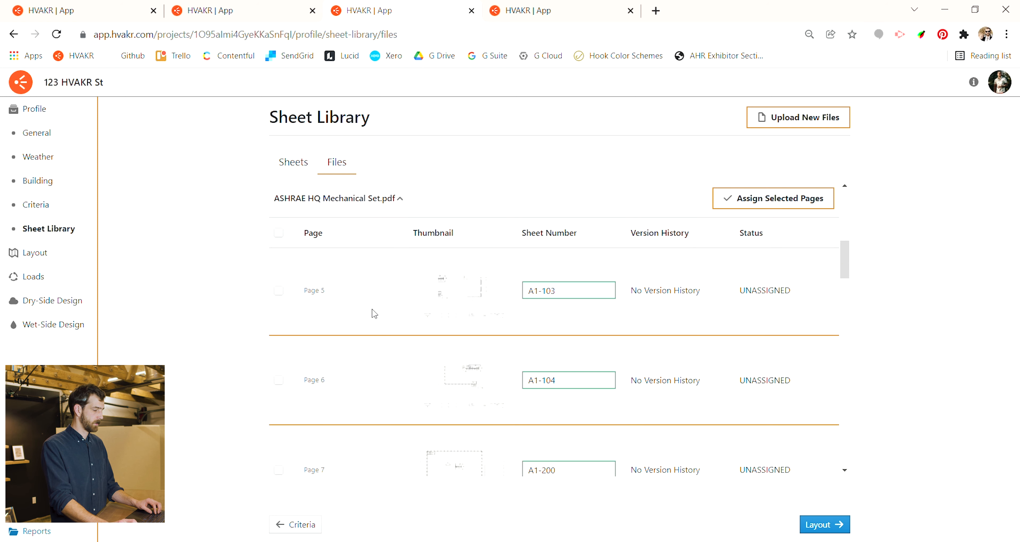
{"action": "left_click", "coordinate": [279, 293]}
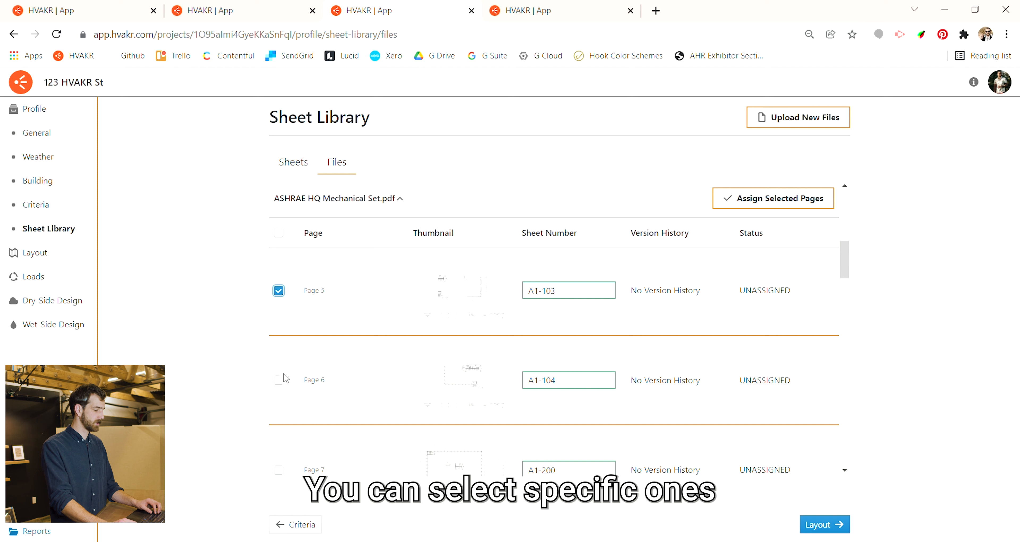
{"action": "left_click", "coordinate": [279, 380]}
{"action": "left_click", "coordinate": [279, 237]}
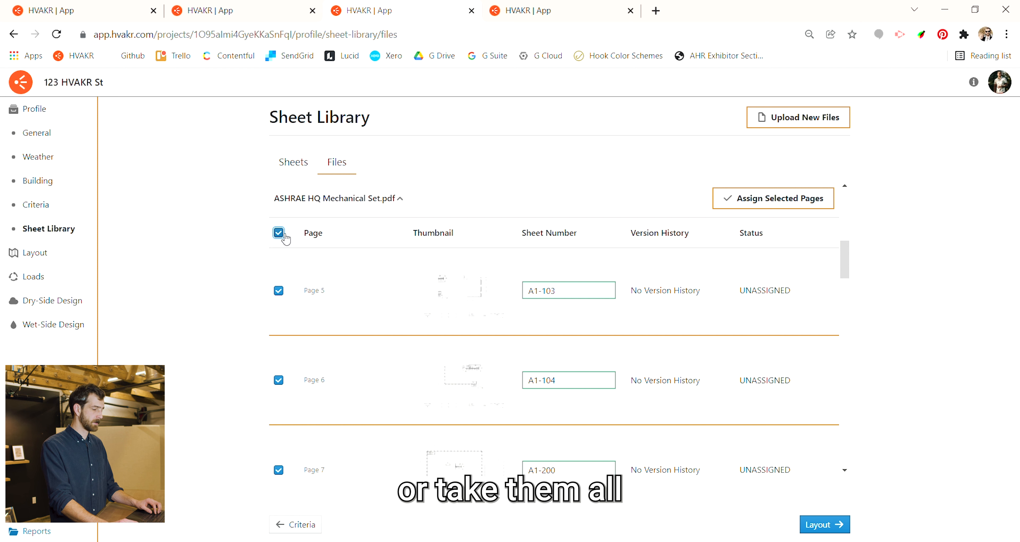
{"action": "left_click", "coordinate": [775, 208]}
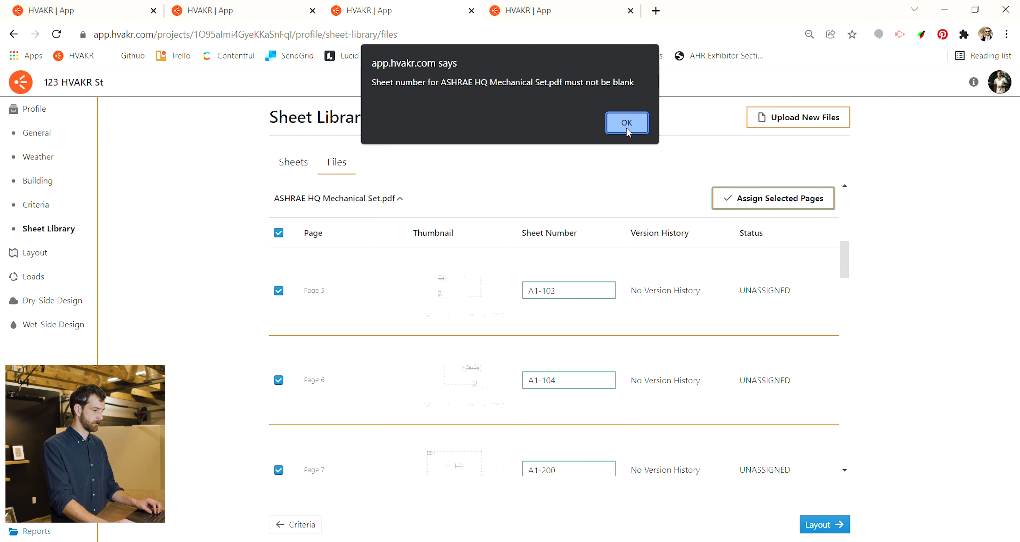
{"action": "left_click", "coordinate": [627, 122]}
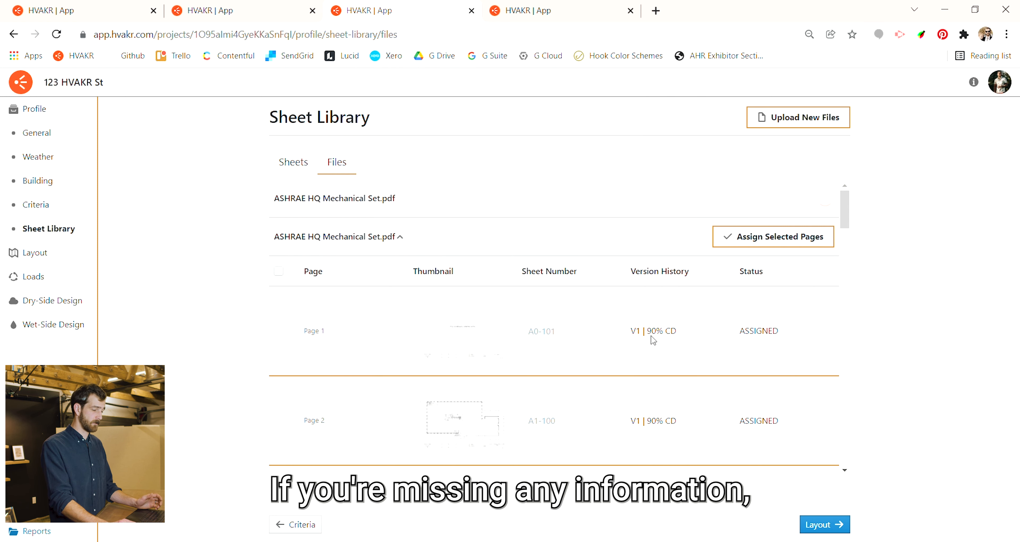
- Give page 23 of the mechanical set the sheet number A4-101 and assign that page to the project
{"action": "scroll", "coordinate": [653, 340], "scroll_direction": "down", "scroll_amount": 10}
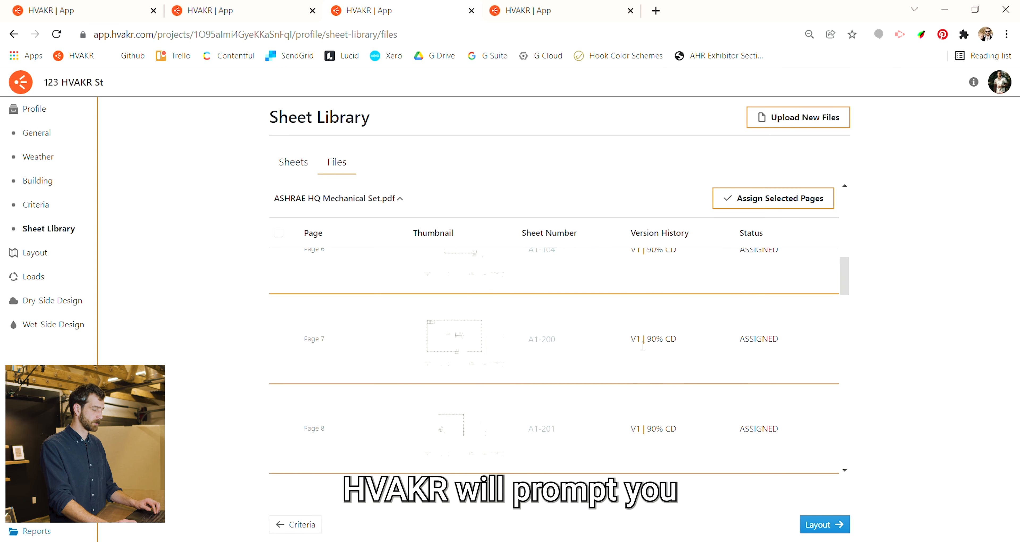
{"action": "scroll", "coordinate": [643, 346], "scroll_direction": "down", "scroll_amount": 20}
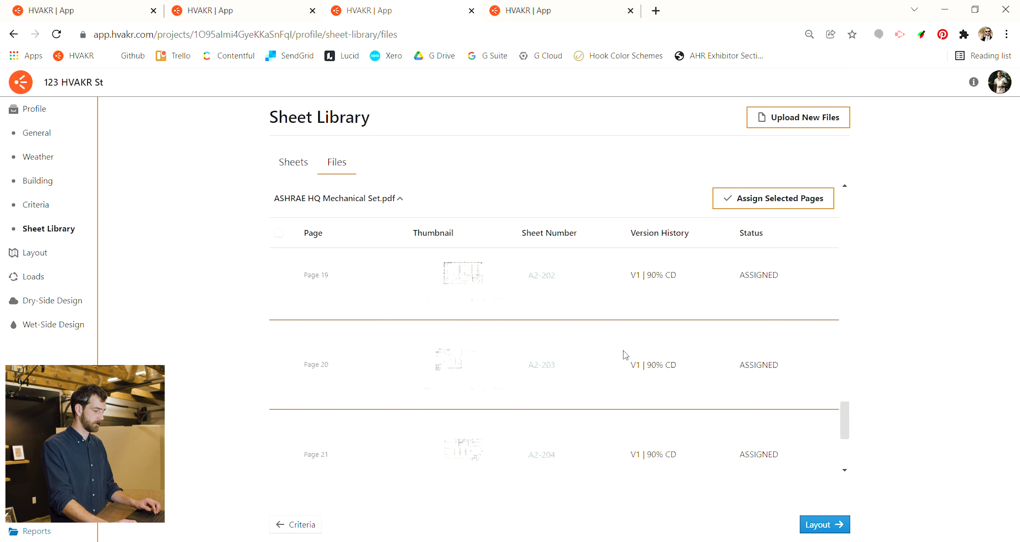
{"action": "scroll", "coordinate": [625, 354], "scroll_direction": "down", "scroll_amount": 5}
{"action": "left_click", "coordinate": [580, 429]}
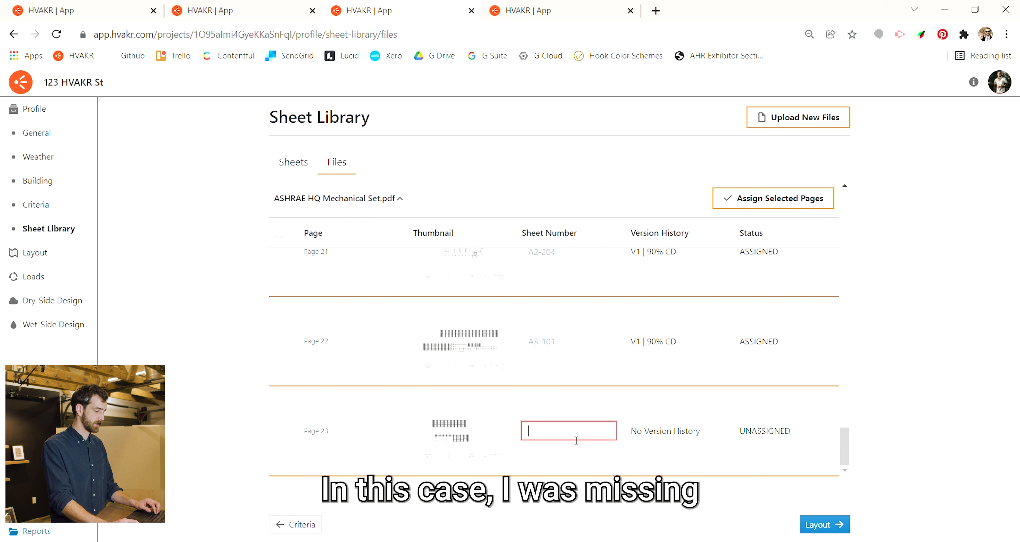
{"action": "type", "text": "A4"}
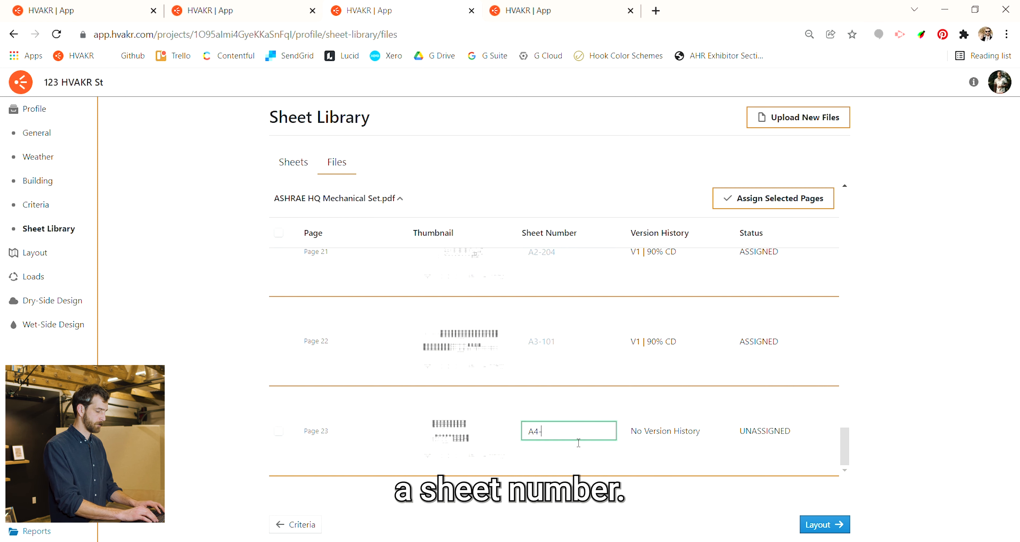
{"action": "type", "text": "-101"}
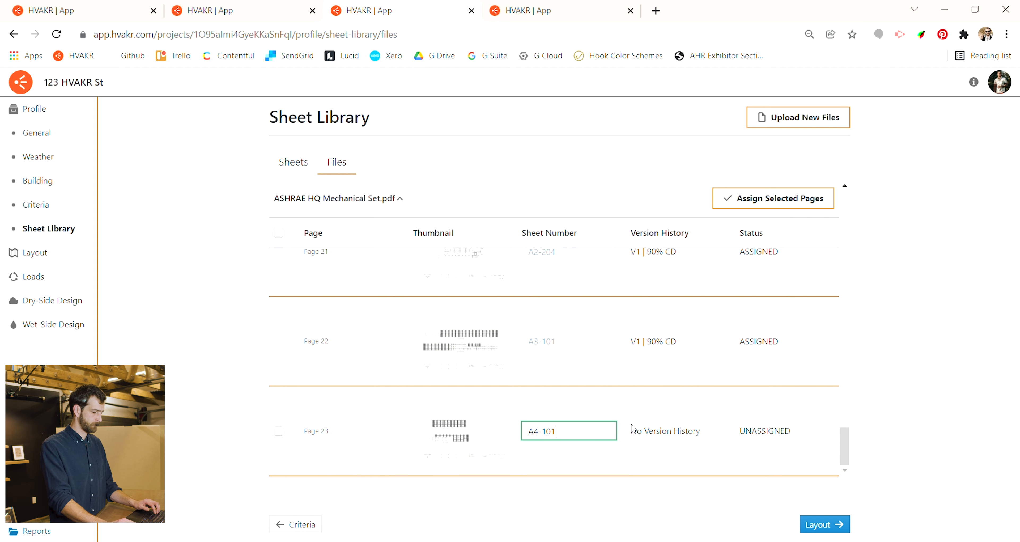
{"action": "left_click", "coordinate": [278, 233]}
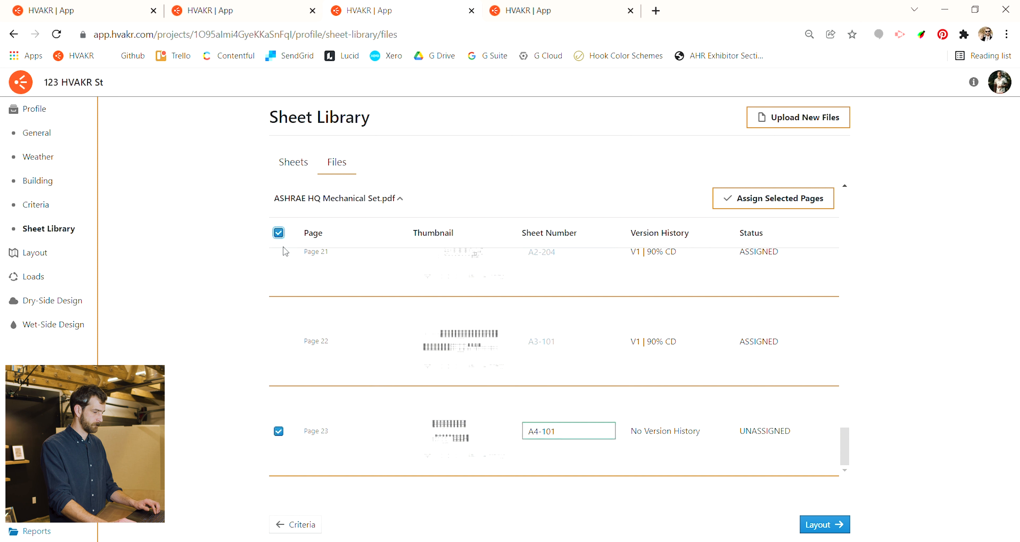
{"action": "left_click", "coordinate": [733, 197]}
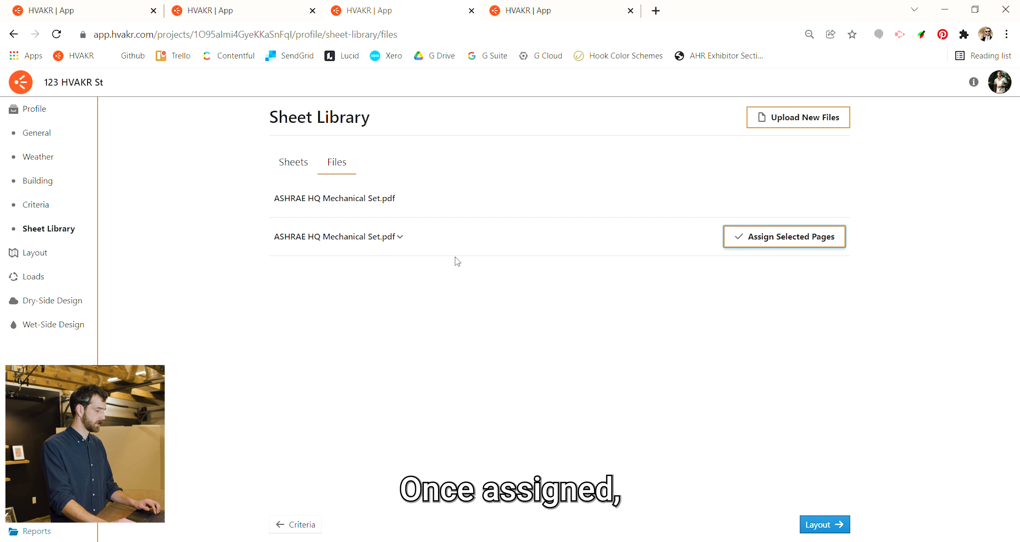
- Open the Sheets page of the project layout
{"action": "left_click", "coordinate": [39, 252]}
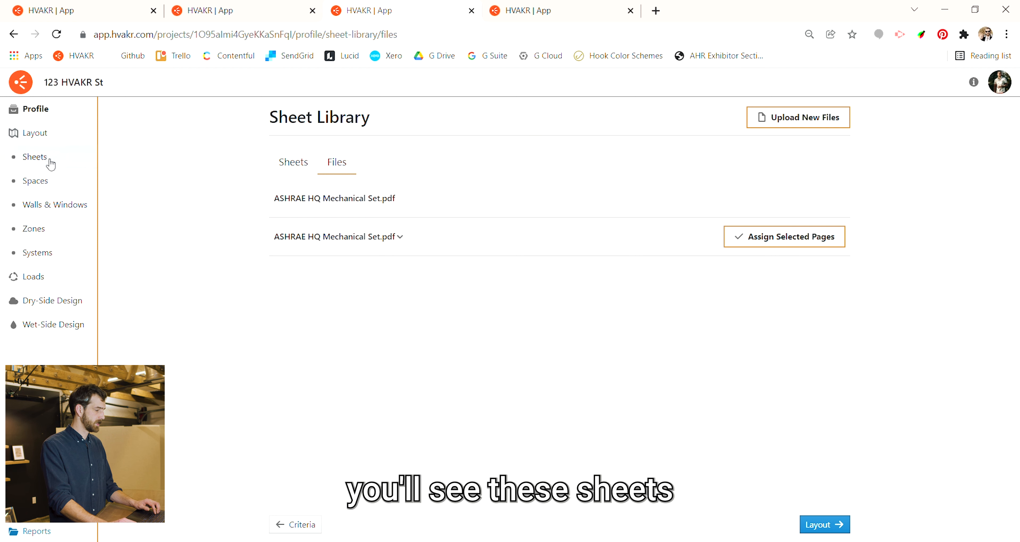
{"action": "left_click", "coordinate": [35, 157]}
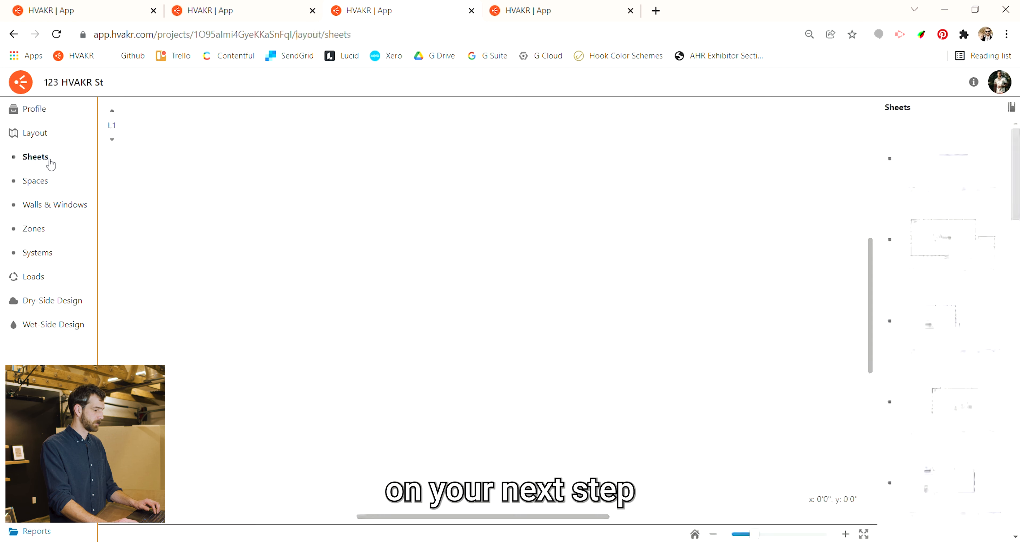
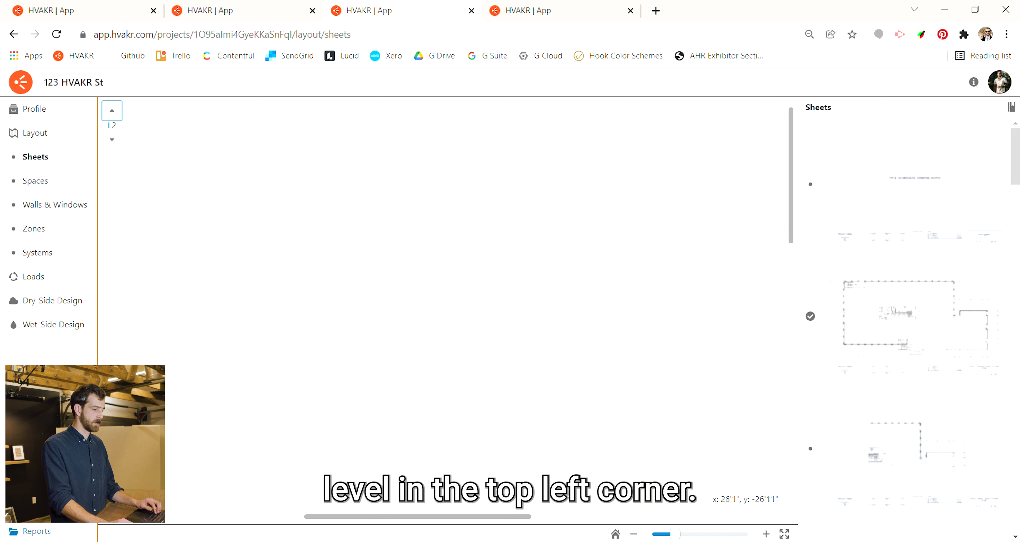
- On the layout's Spaces page, outline a new space over the blank area around office 215B, about 13'3" by 14'11"
{"action": "left_click_drag", "start_coordinate": [1017, 167], "coordinate": [1018, 341]}
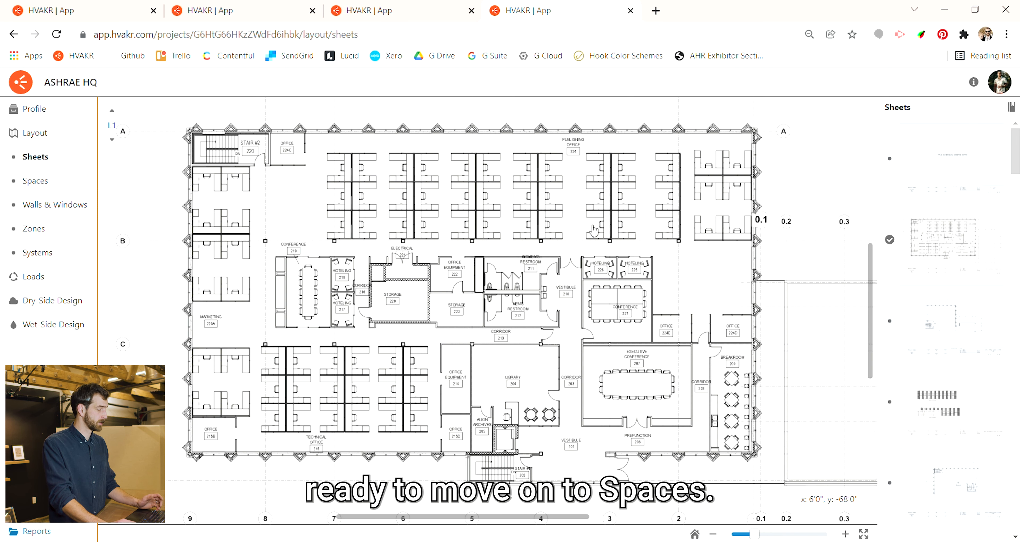
{"action": "left_click", "coordinate": [64, 184]}
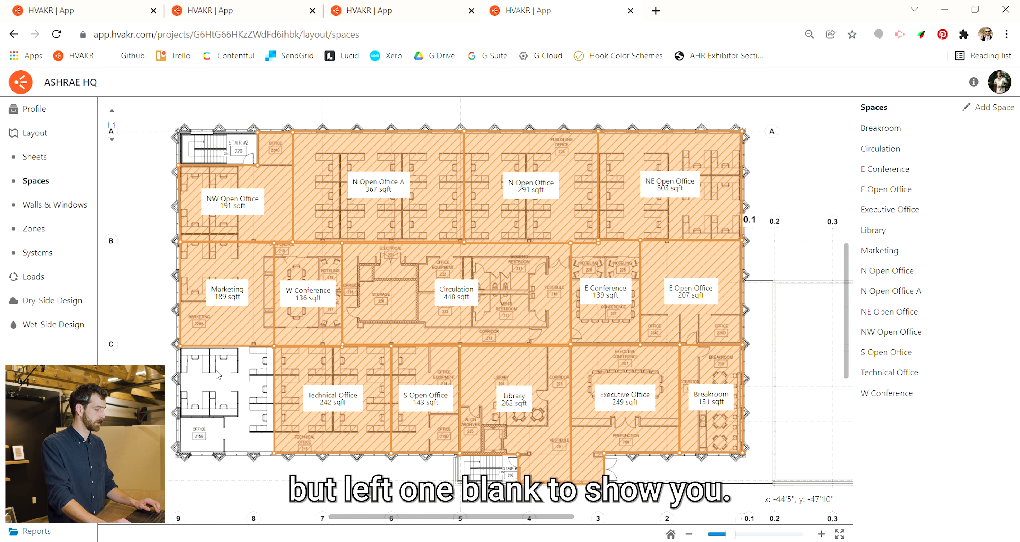
{"action": "scroll", "coordinate": [218, 375], "scroll_direction": "up", "scroll_amount": 4}
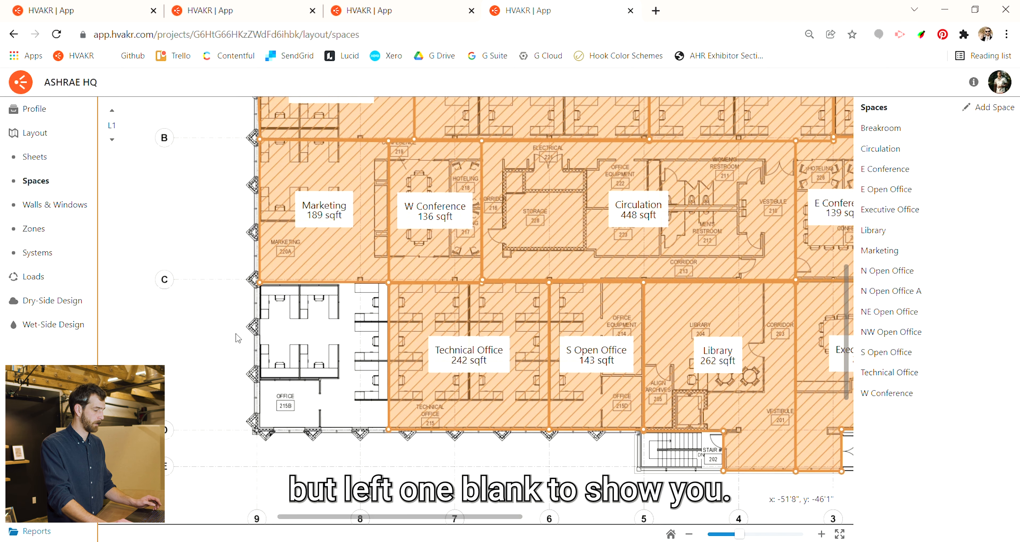
{"action": "scroll", "coordinate": [237, 338], "scroll_direction": "up", "scroll_amount": 3}
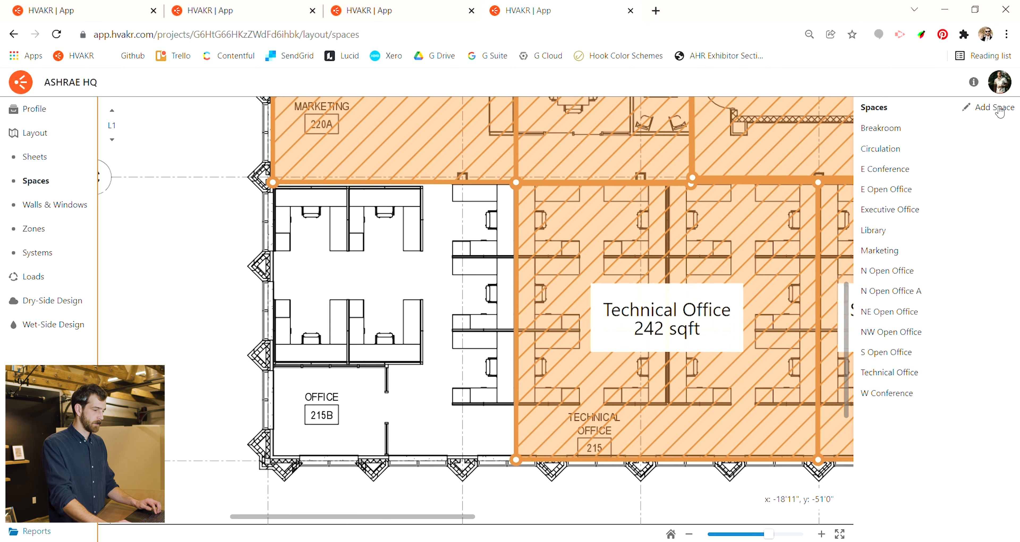
{"action": "left_click", "coordinate": [975, 112]}
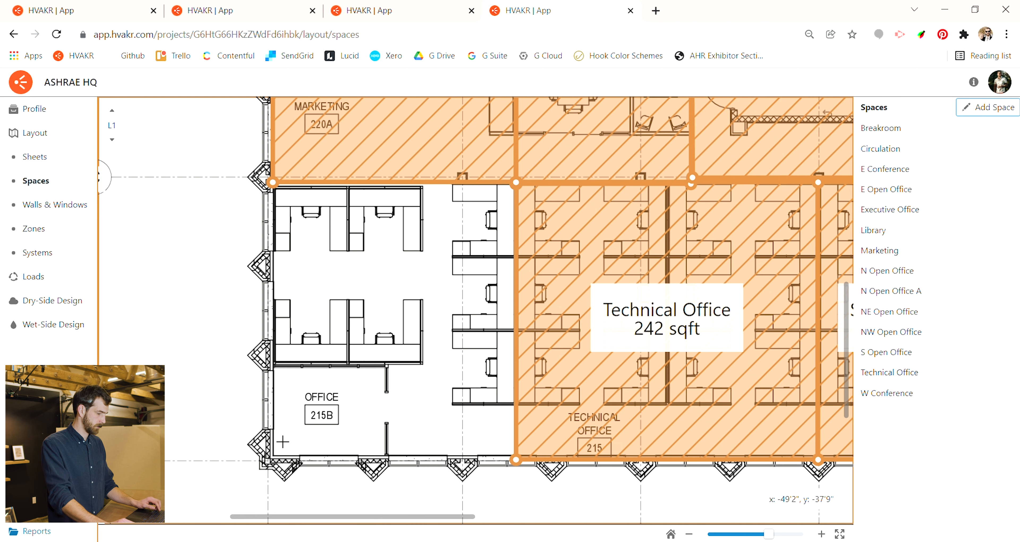
{"action": "left_click", "coordinate": [270, 459]}
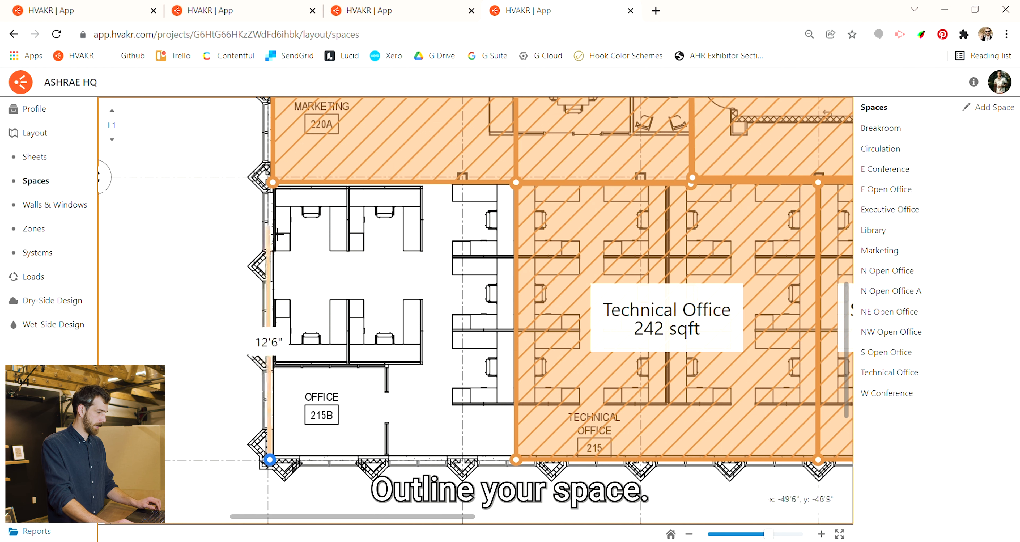
{"action": "left_click", "coordinate": [273, 183]}
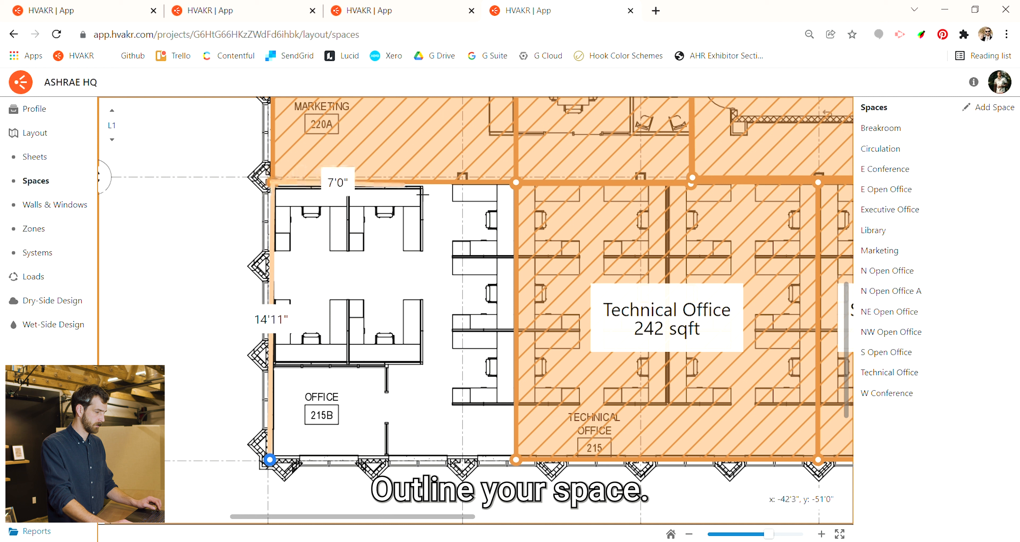
{"action": "left_click", "coordinate": [516, 183]}
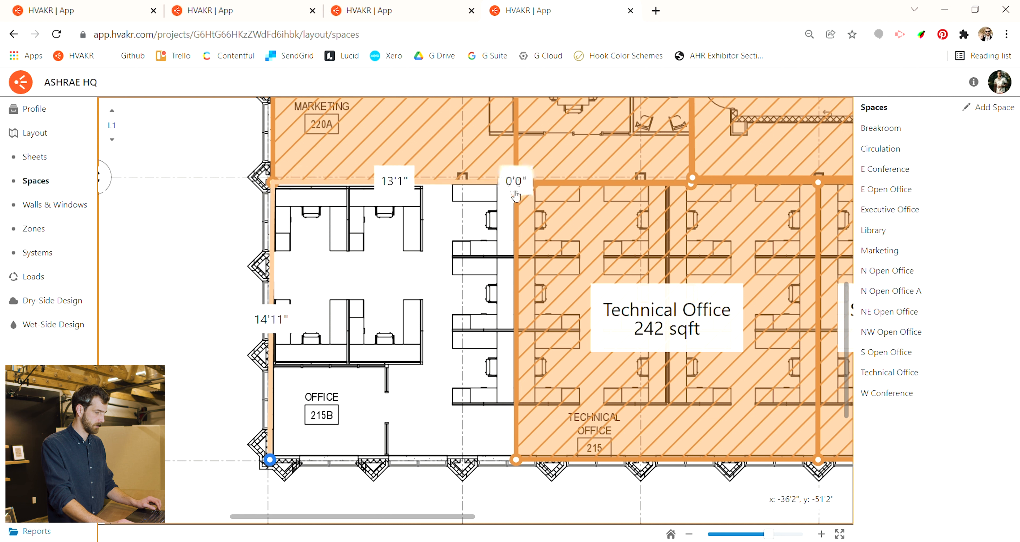
{"action": "left_click", "coordinate": [516, 460]}
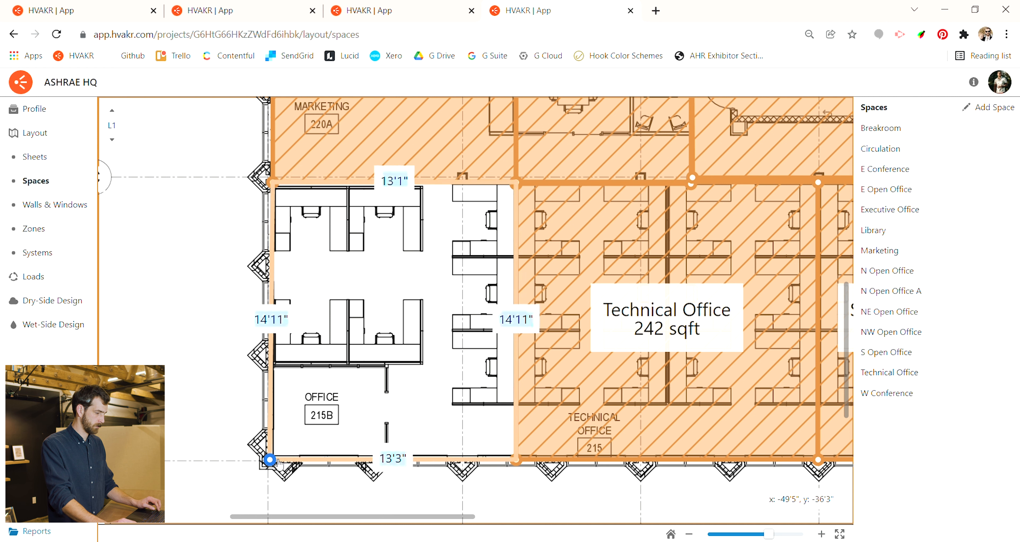
{"action": "left_click", "coordinate": [269, 460]}
- Name the newly outlined space SW Office and give it the number 101
{"action": "left_click", "coordinate": [396, 317]}
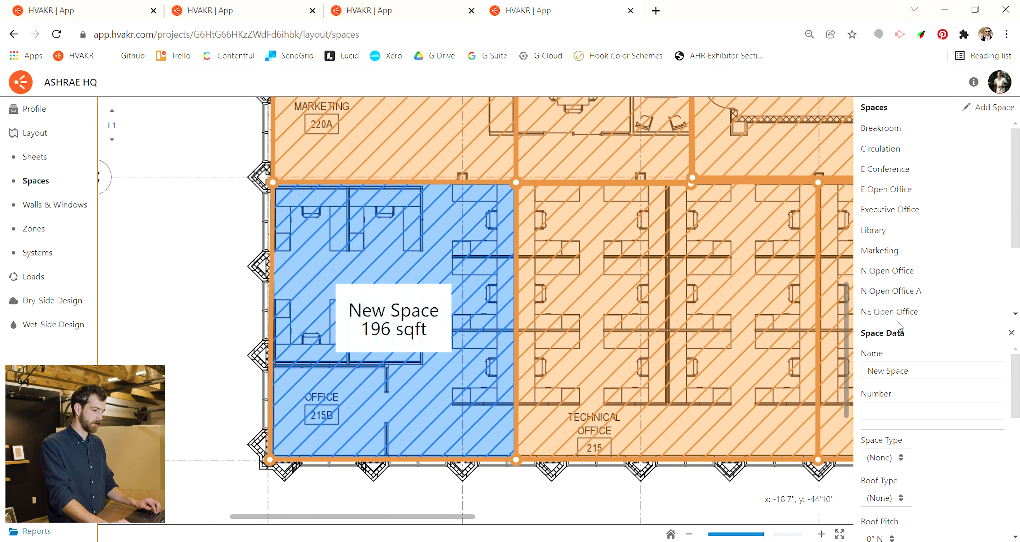
{"action": "left_click_drag", "start_coordinate": [901, 326], "coordinate": [708, 274]}
{"action": "left_click", "coordinate": [782, 300]}
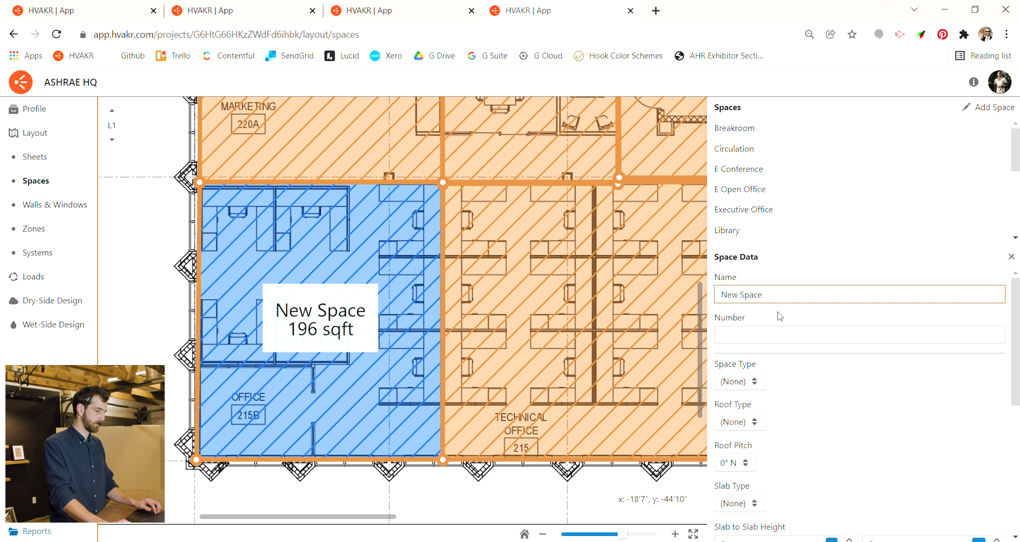
{"action": "left_click_drag", "start_coordinate": [740, 301], "coordinate": [719, 297]}
{"action": "type", "text": "SW "}
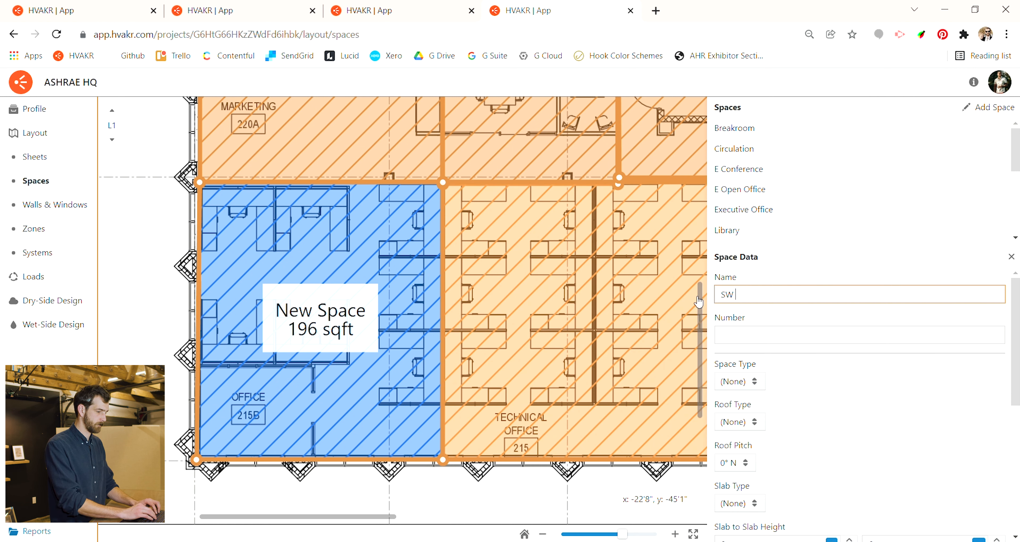
{"action": "type", "text": "Office"}
{"action": "key", "text": "Tab"}
{"action": "type", "text": "101"}
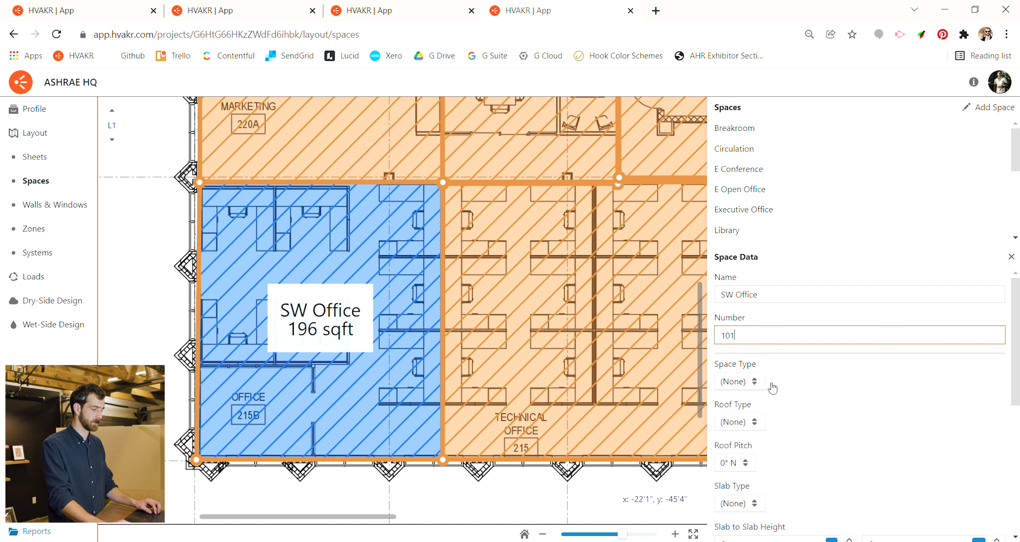
- Assign SW Office the space type Office - Open and the roof type Metal Roof, with a roof pitch of 0° N
{"action": "left_click", "coordinate": [751, 385]}
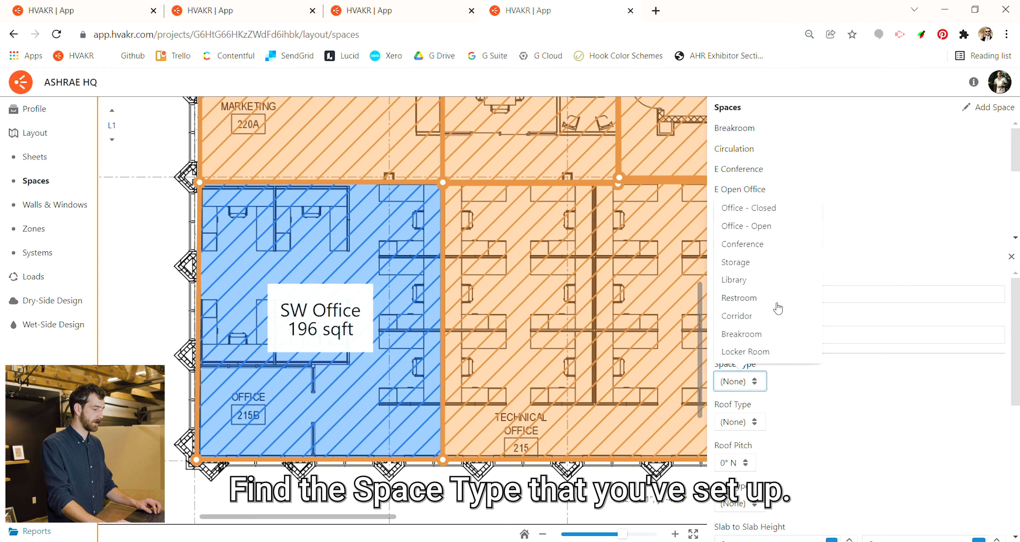
{"action": "left_click", "coordinate": [781, 228]}
{"action": "left_click", "coordinate": [760, 420]}
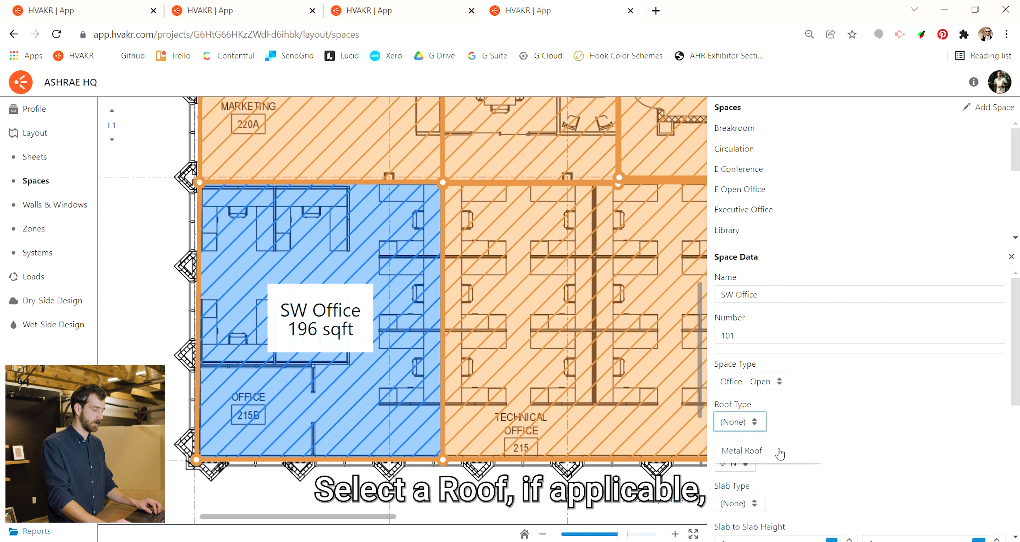
{"action": "left_click", "coordinate": [779, 455]}
{"action": "left_click", "coordinate": [750, 464]}
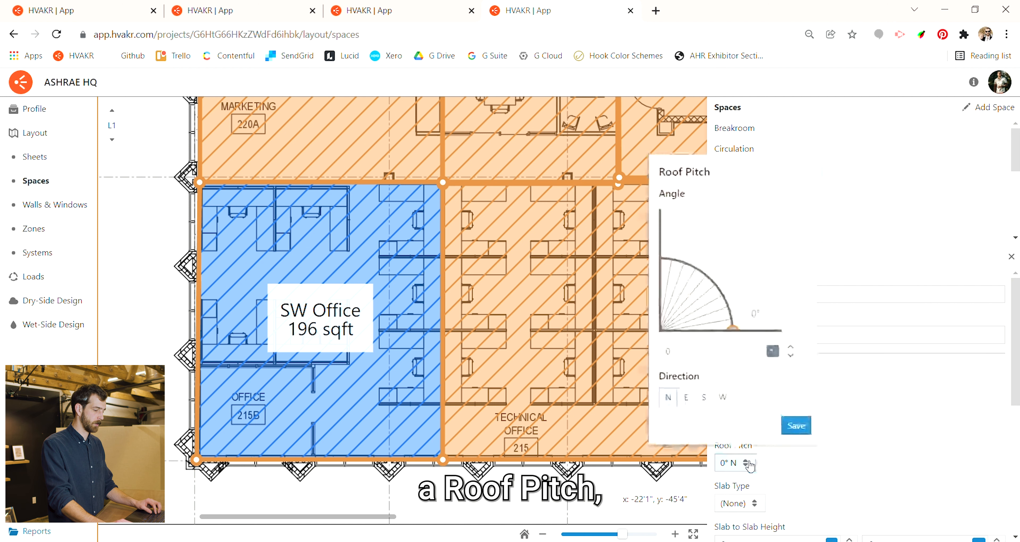
{"action": "left_click", "coordinate": [795, 427]}
{"action": "scroll", "coordinate": [801, 412], "scroll_direction": "down", "scroll_amount": 2}
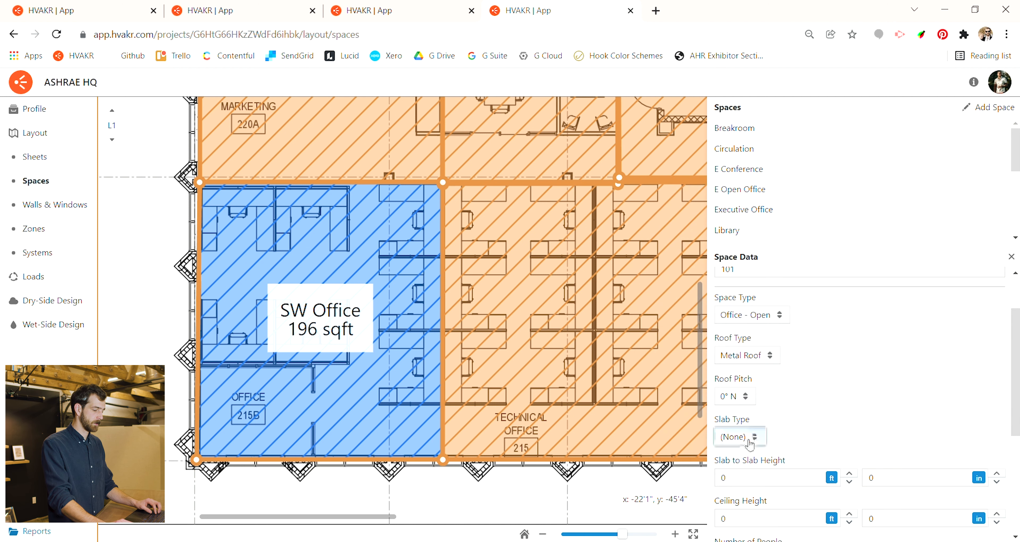
{"action": "left_click", "coordinate": [760, 438]}
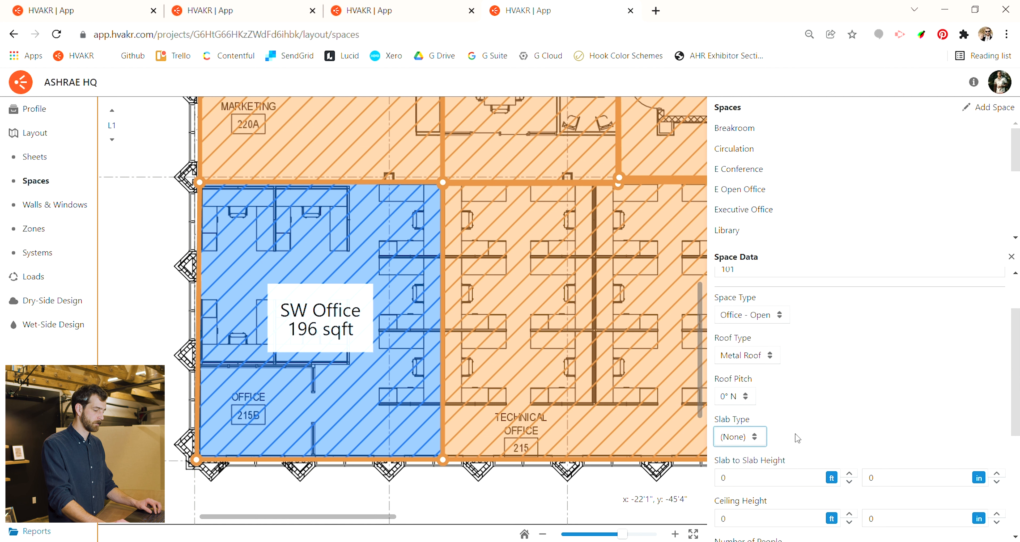
{"action": "scroll", "coordinate": [790, 381], "scroll_direction": "down", "scroll_amount": 3}
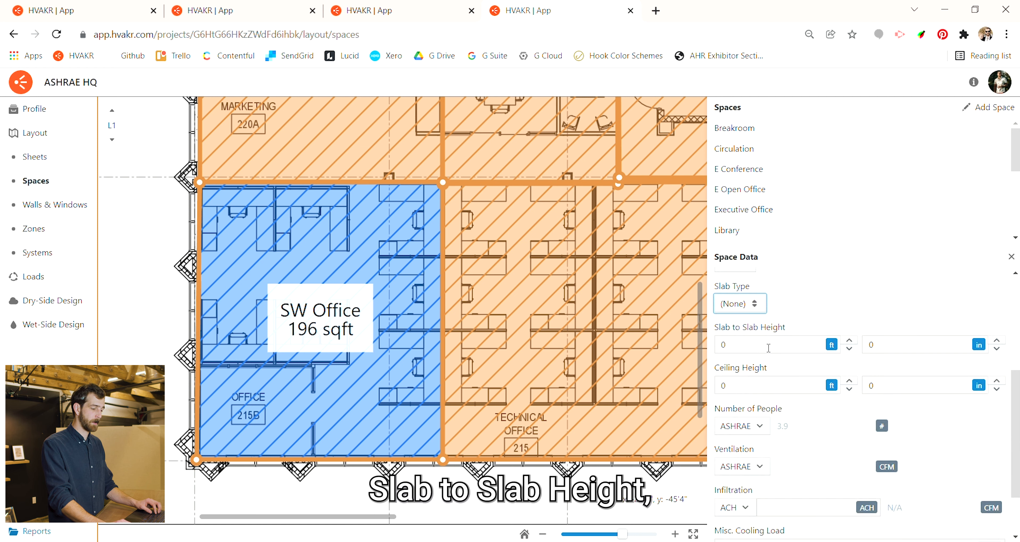
{"action": "left_click", "coordinate": [769, 348]}
{"action": "left_click", "coordinate": [762, 389]}
- Set SW Office's number of people to a custom value of 10 and keep its ventilation on ASHRAE
{"action": "scroll", "coordinate": [767, 365], "scroll_direction": "down", "scroll_amount": 2}
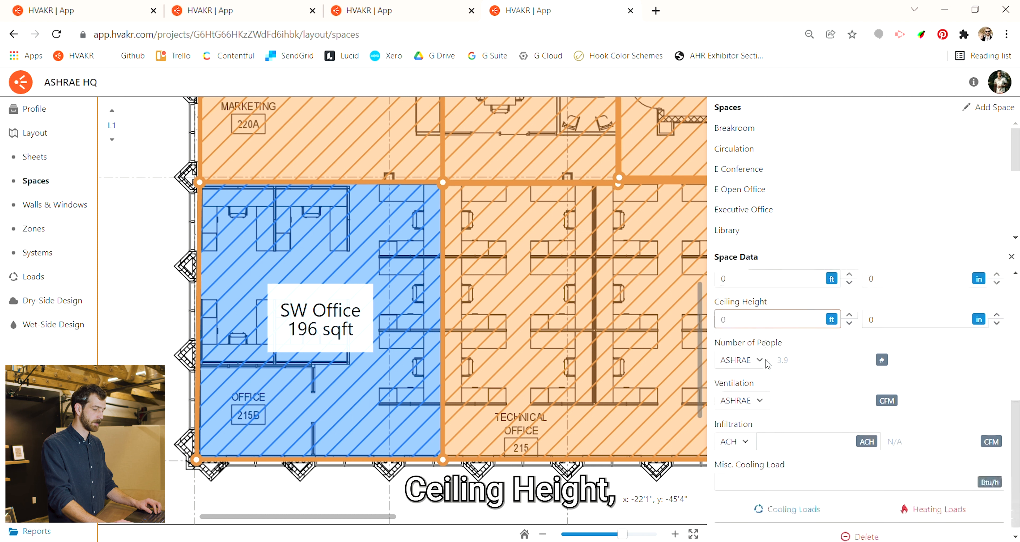
{"action": "left_click", "coordinate": [758, 368]}
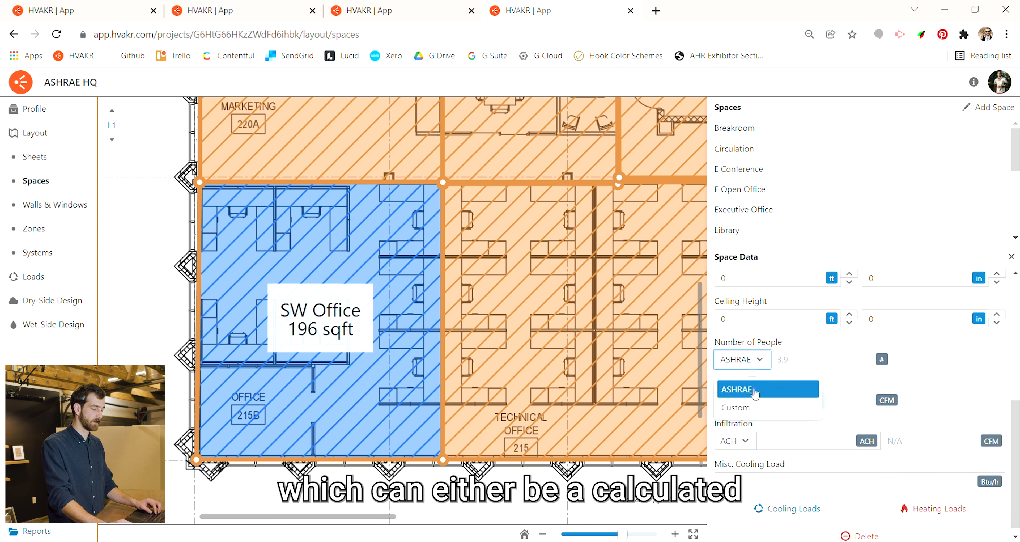
{"action": "left_click", "coordinate": [745, 408]}
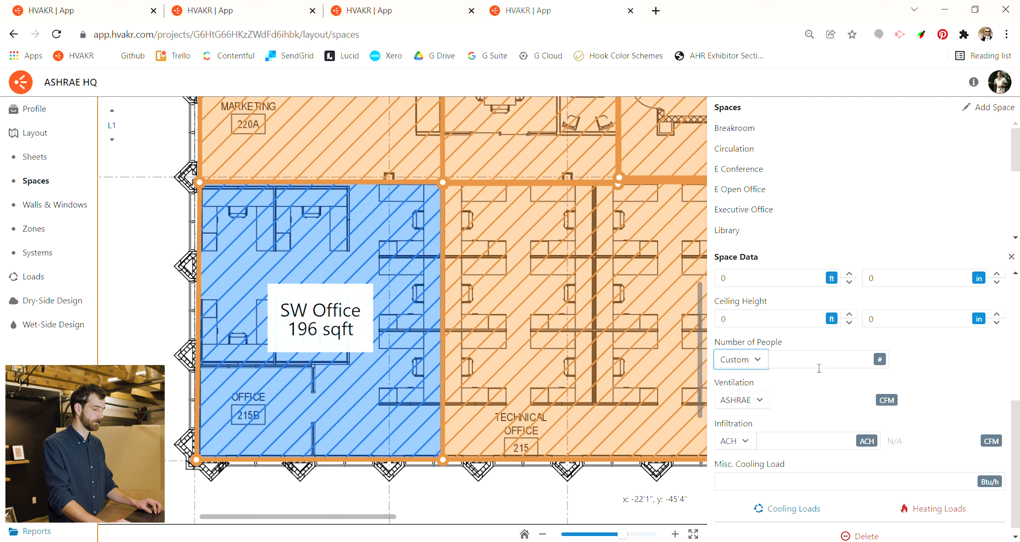
{"action": "left_click", "coordinate": [786, 361]}
{"action": "type", "text": "10"}
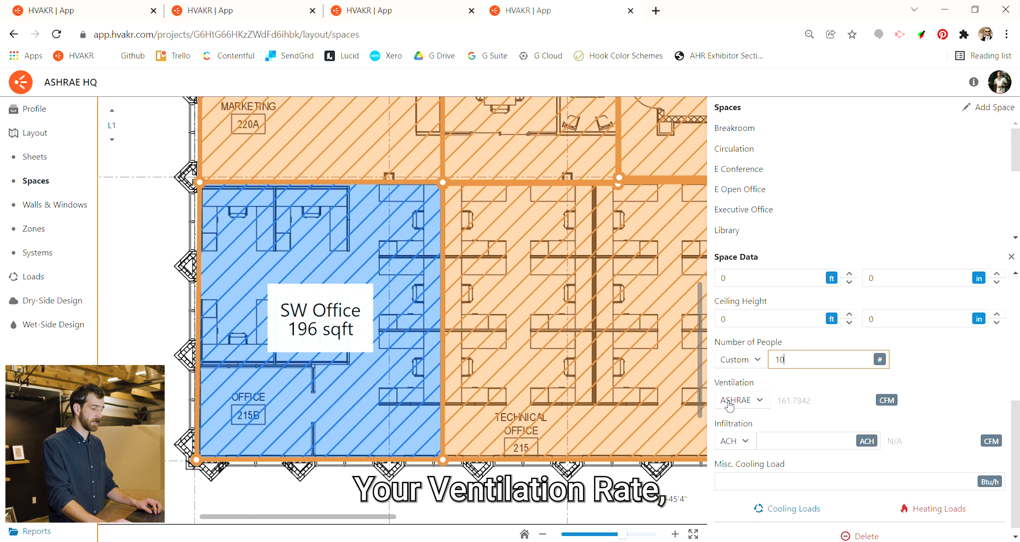
{"action": "left_click", "coordinate": [748, 406]}
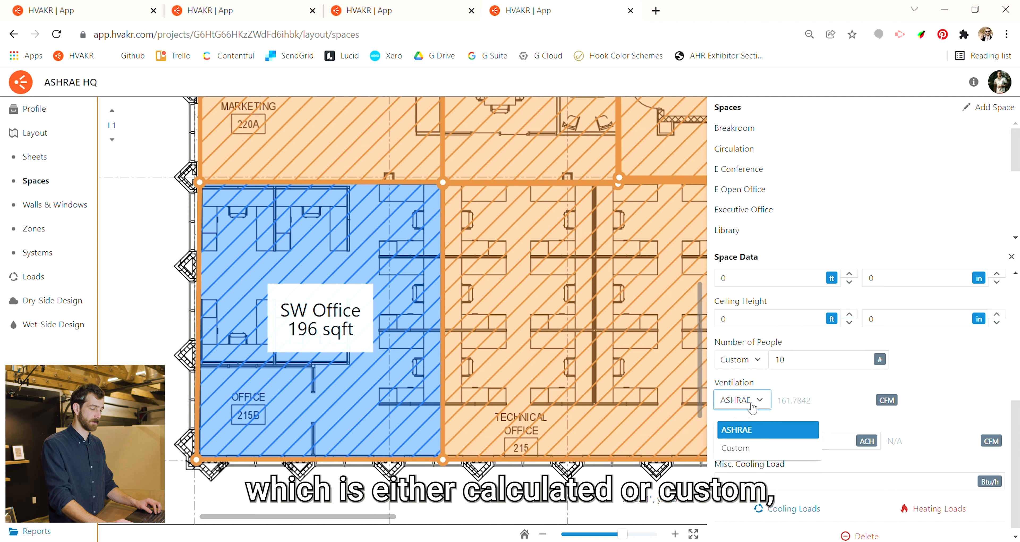
{"action": "left_click", "coordinate": [797, 384]}
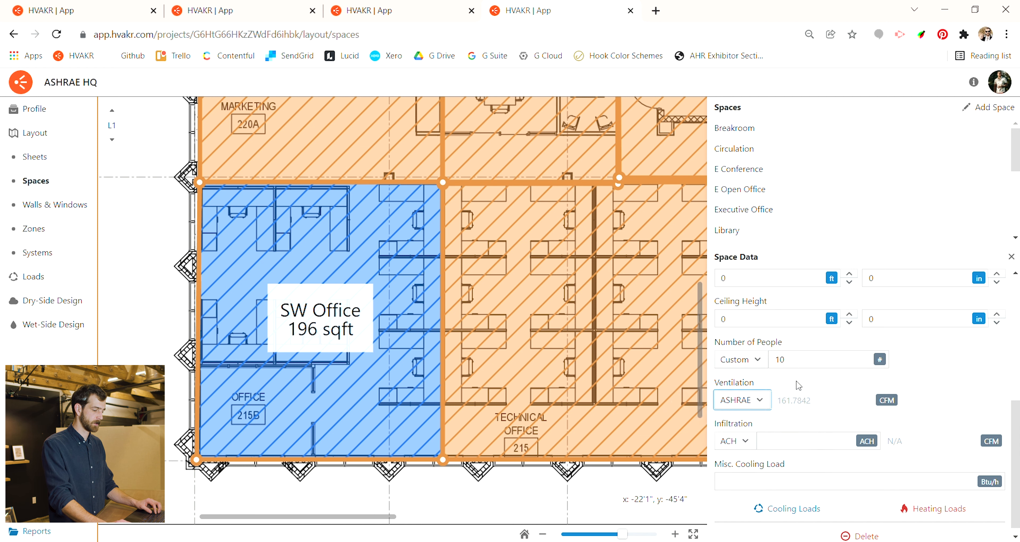
{"action": "scroll", "coordinate": [797, 382], "scroll_direction": "down", "scroll_amount": 1}
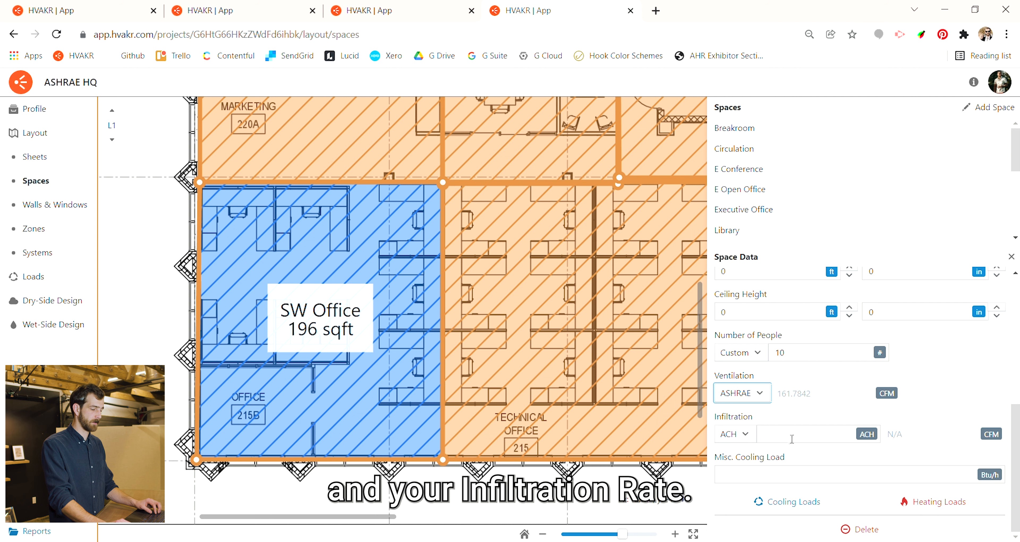
- Narrow the space data area and open the layout's Walls & Windows page
{"action": "left_click_drag", "start_coordinate": [709, 204], "coordinate": [827, 213]}
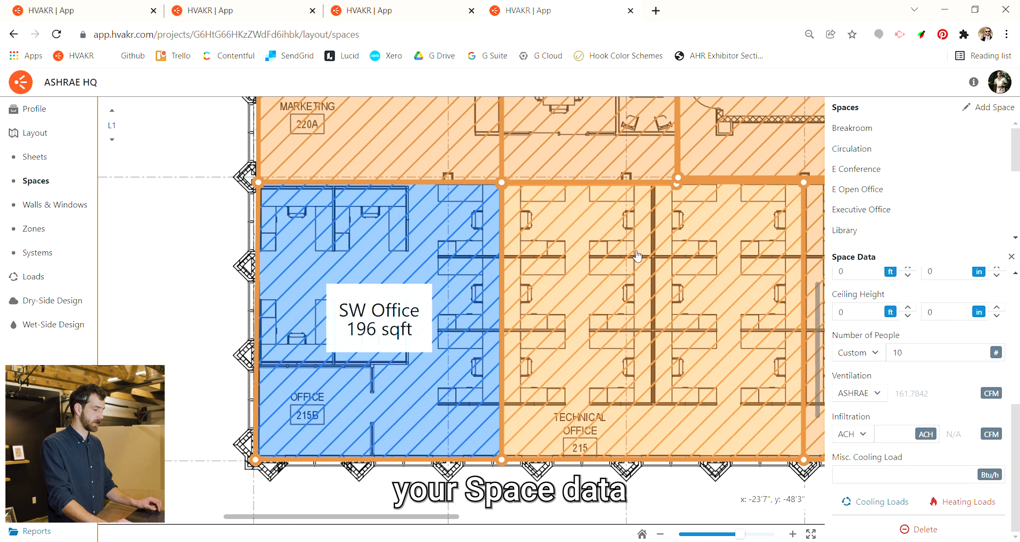
{"action": "scroll", "coordinate": [443, 255], "scroll_direction": "down", "scroll_amount": 3}
{"action": "left_click_drag", "start_coordinate": [552, 205], "coordinate": [496, 230]}
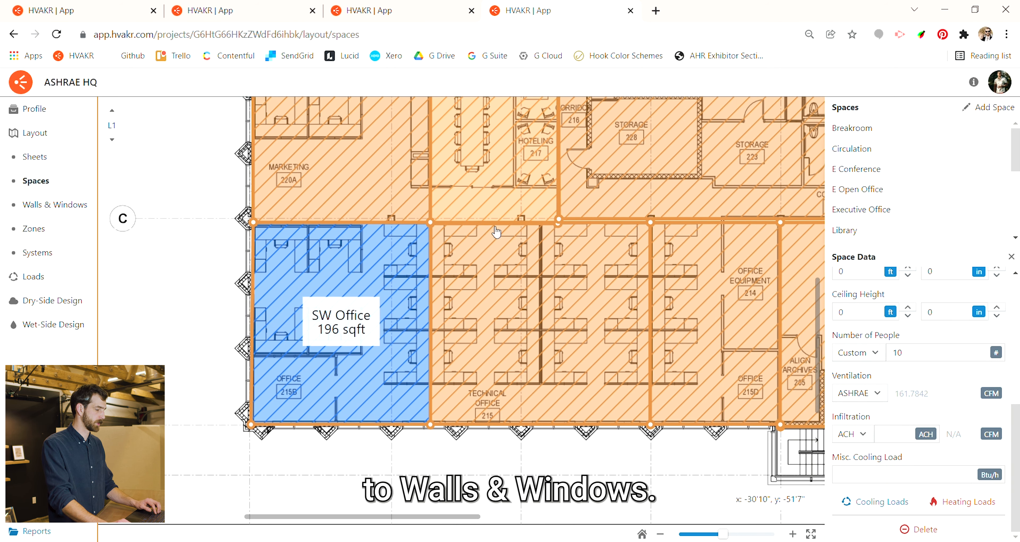
{"action": "left_click", "coordinate": [65, 205]}
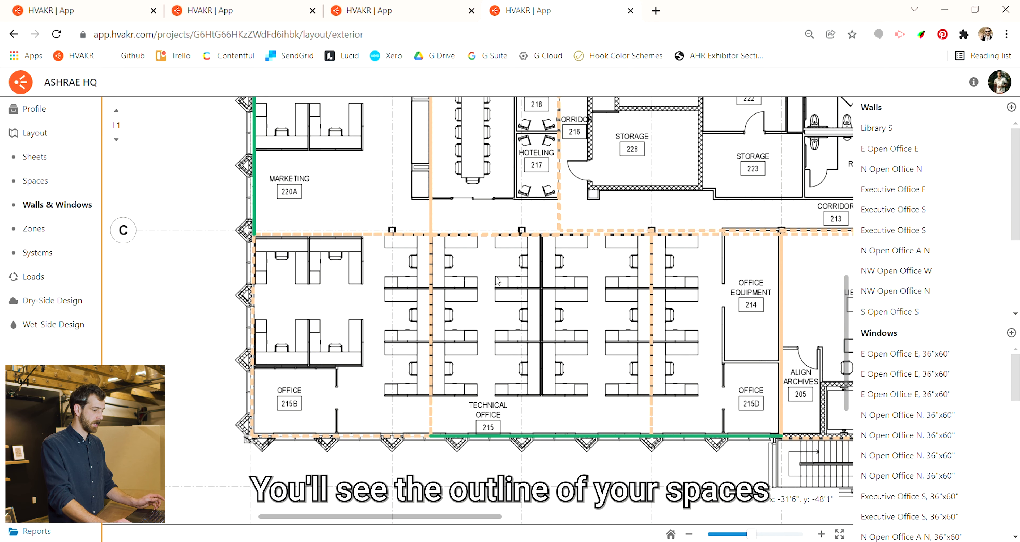
{"action": "scroll", "coordinate": [467, 276], "scroll_direction": "down", "scroll_amount": 3}
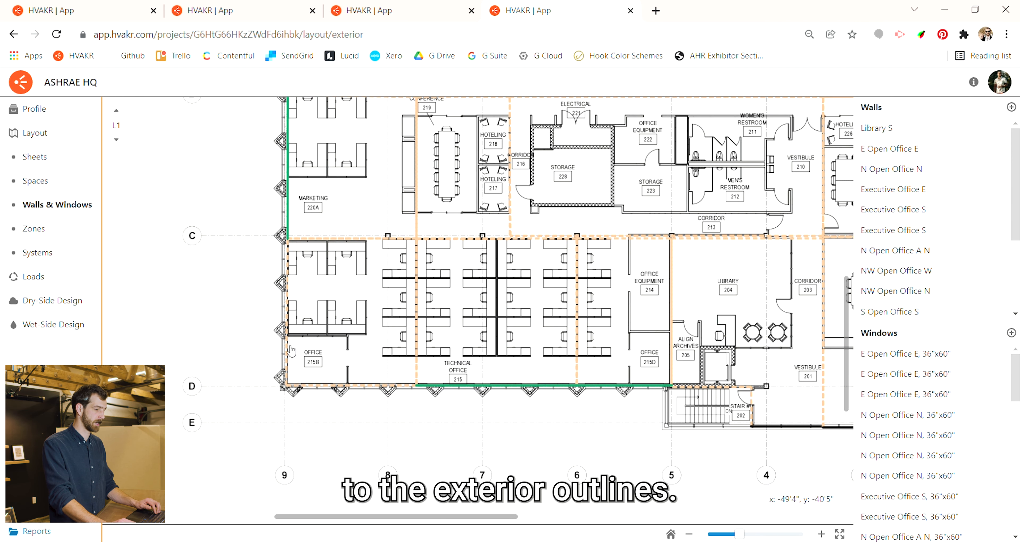
- Create a new wall of type Brick Pilasters and assign it to the south edge of the SW Office space
{"action": "left_click", "coordinate": [1012, 107]}
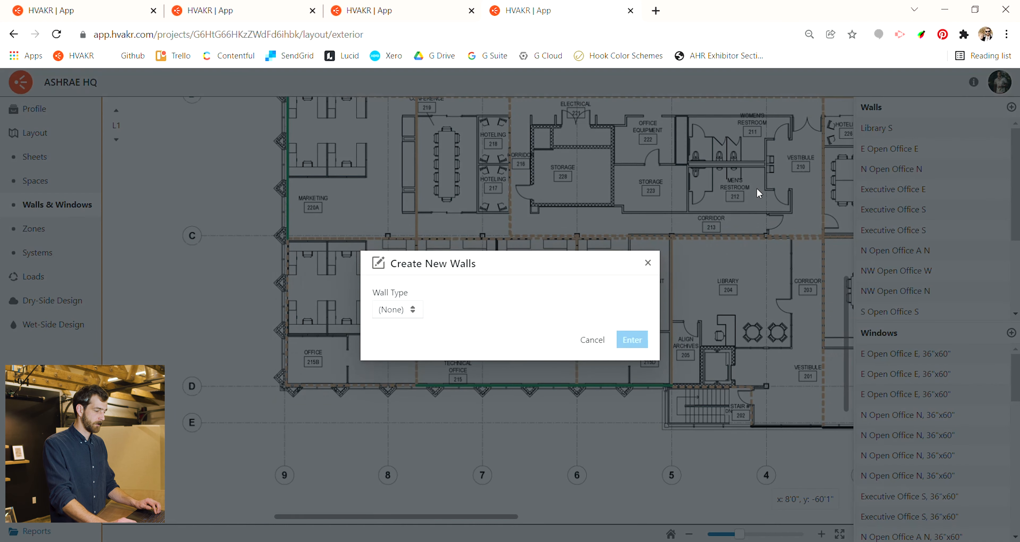
{"action": "left_click", "coordinate": [414, 310]}
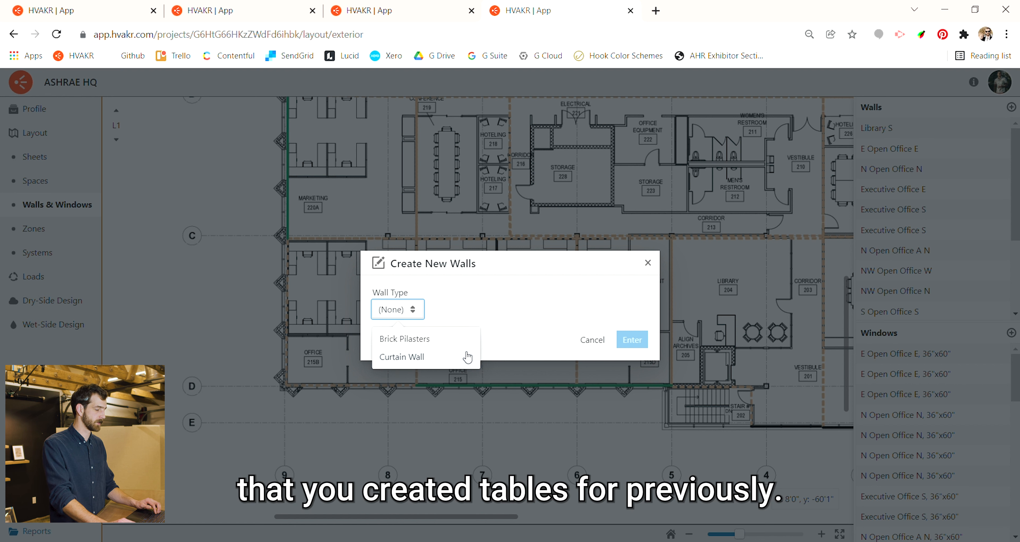
{"action": "left_click", "coordinate": [458, 340]}
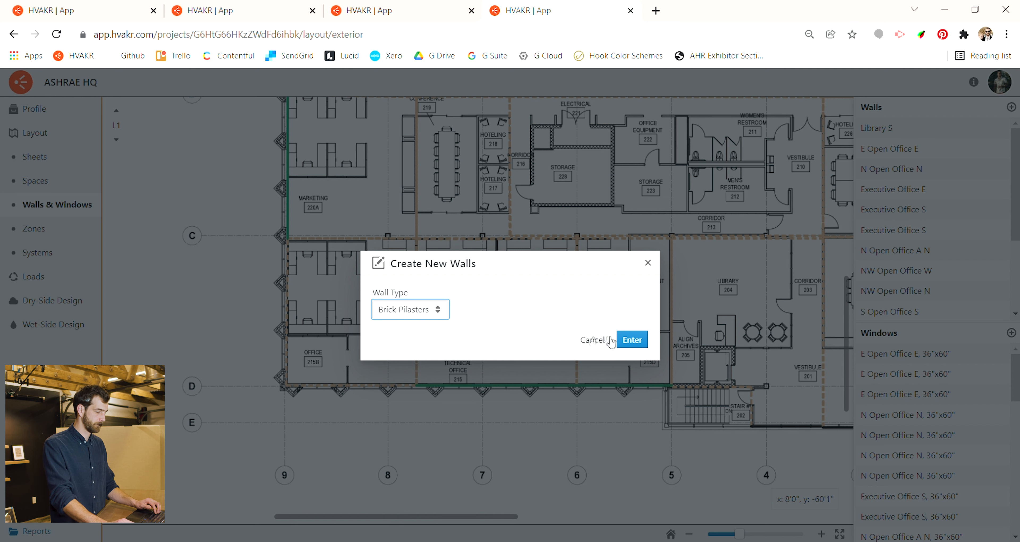
{"action": "left_click", "coordinate": [645, 340]}
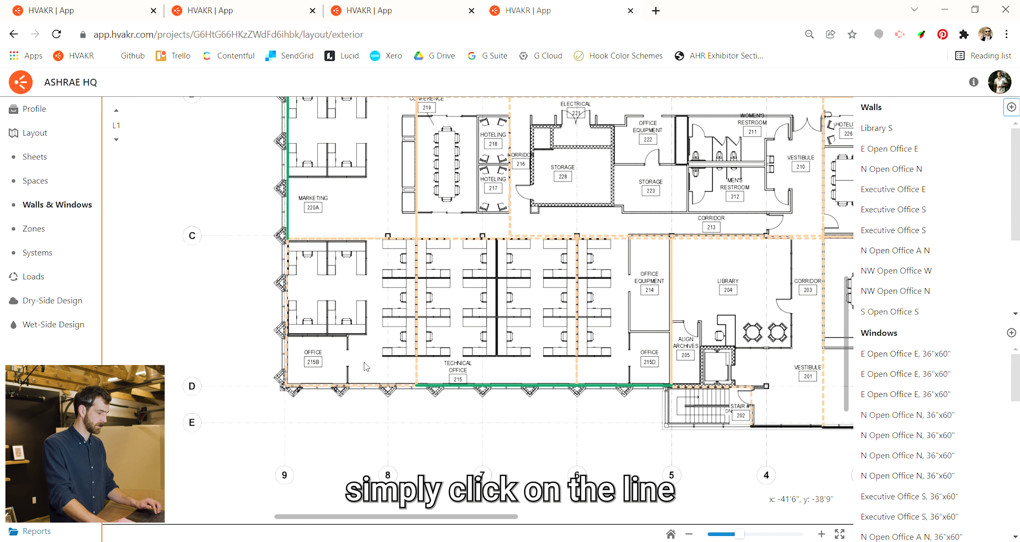
{"action": "left_click", "coordinate": [360, 386]}
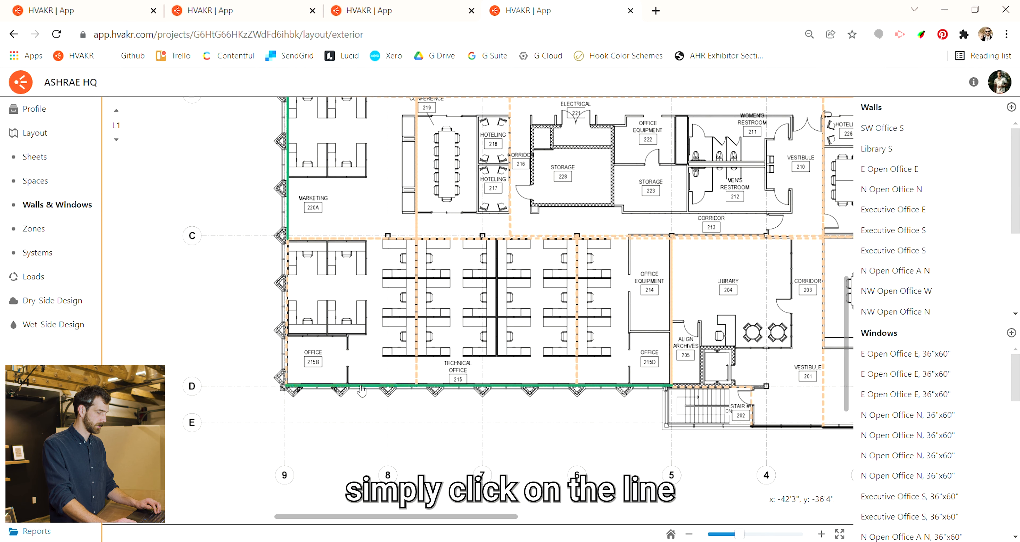
- Assign the wall to the west edge of the SW Office space
{"action": "left_click", "coordinate": [287, 333]}
- Create new 3 ft by 5 ft windows of type Double Glz and place three along Technical Office's south wall
{"action": "scroll", "coordinate": [288, 336], "scroll_direction": "up", "scroll_amount": 3}
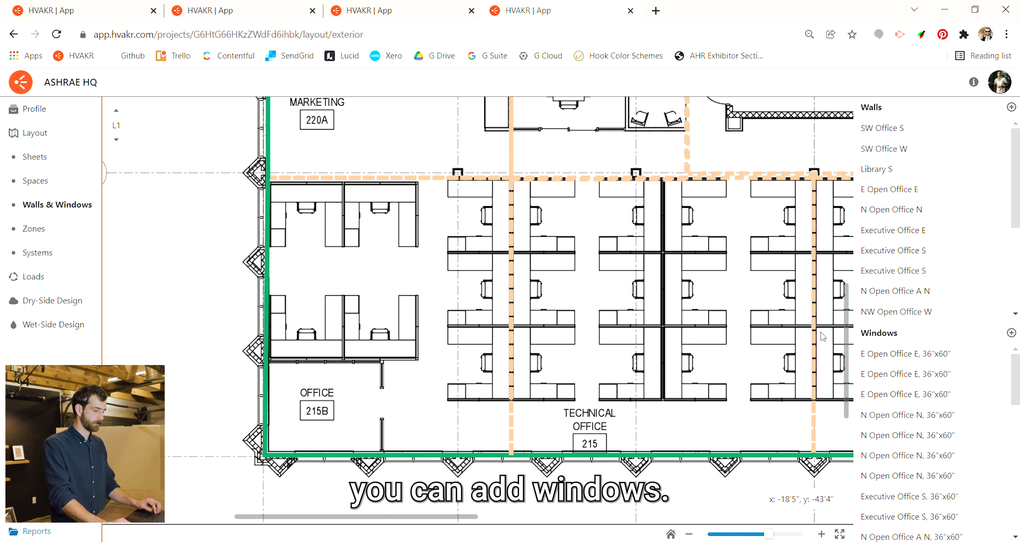
{"action": "left_click", "coordinate": [1011, 333]}
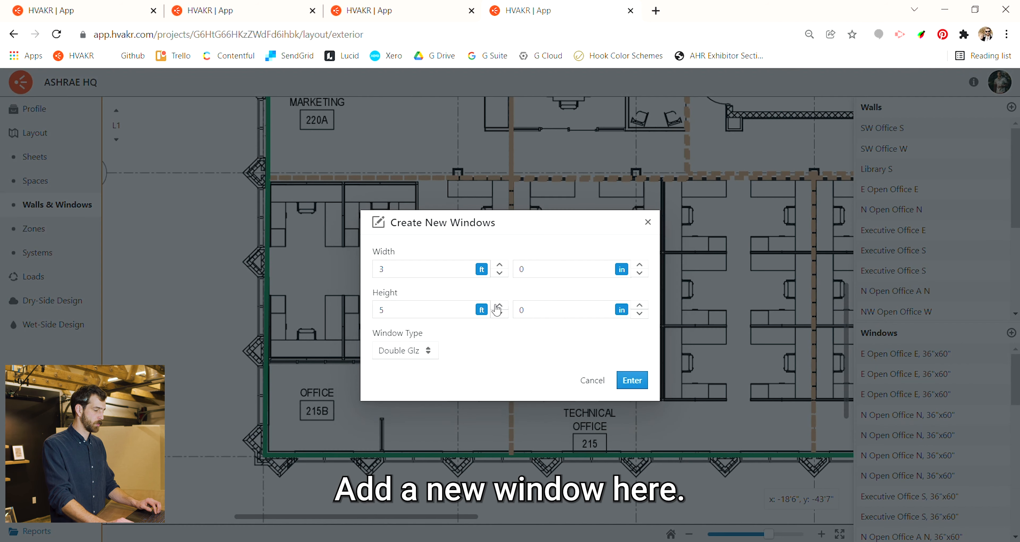
{"action": "left_click", "coordinate": [449, 271]}
{"action": "left_click", "coordinate": [434, 310]}
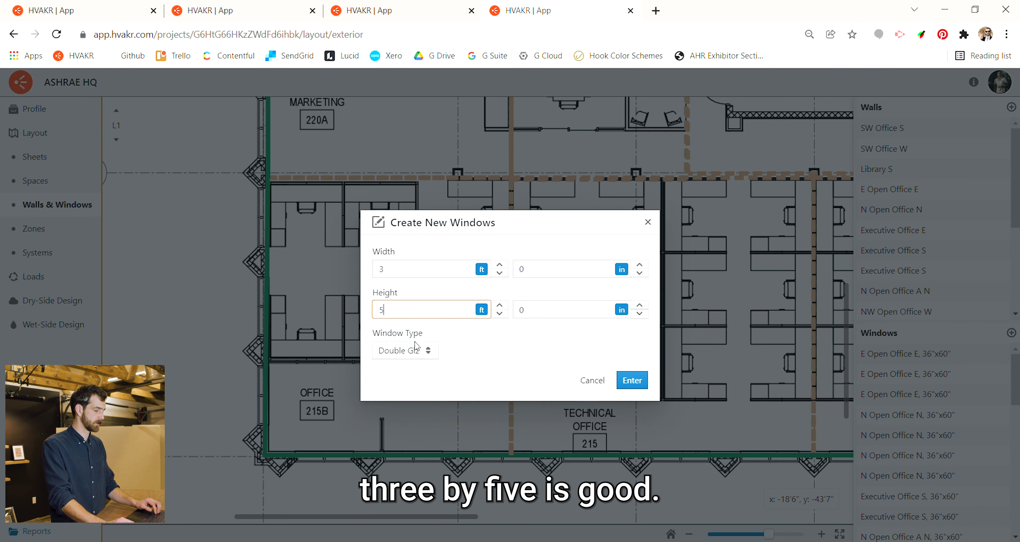
{"action": "left_click", "coordinate": [416, 355]}
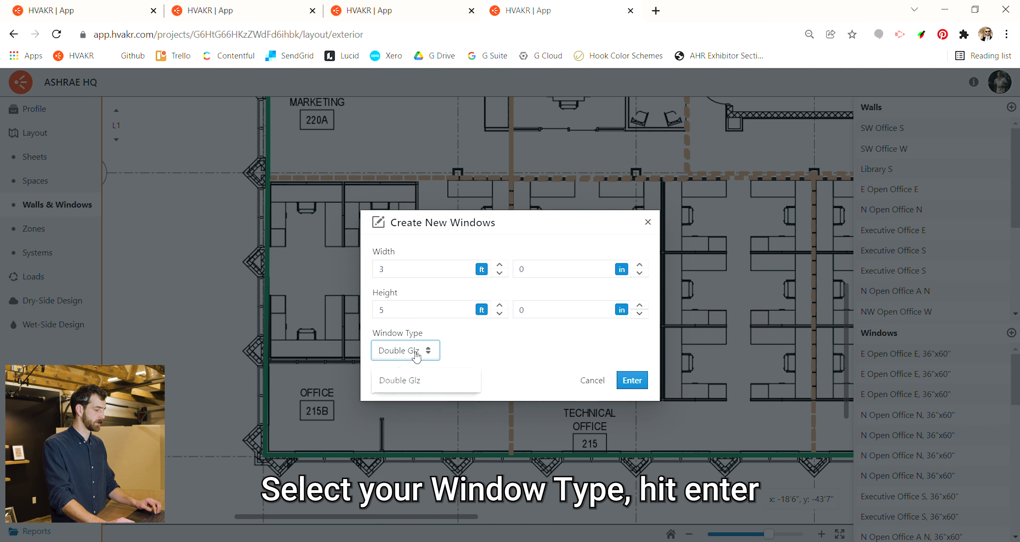
{"action": "left_click", "coordinate": [632, 381]}
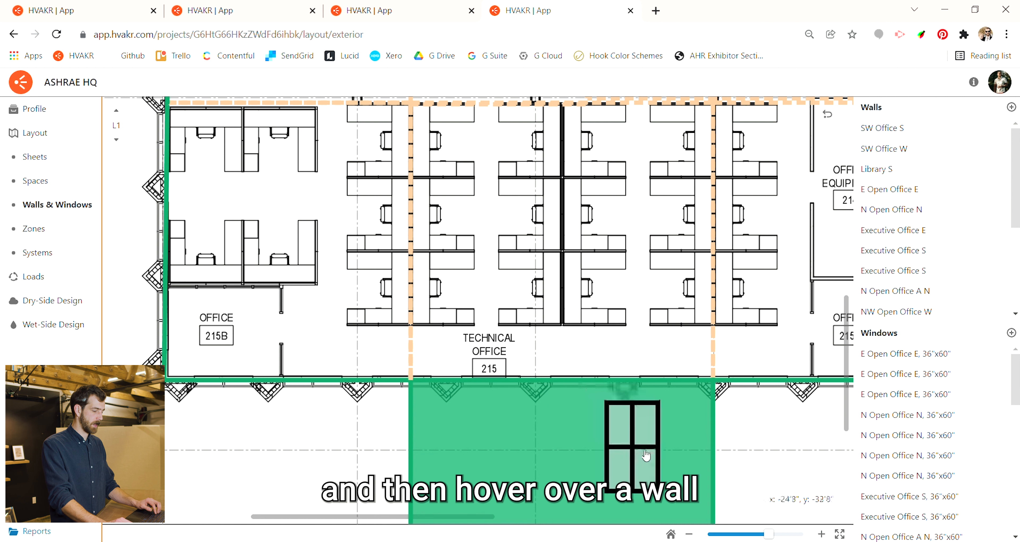
{"action": "left_click", "coordinate": [673, 456]}
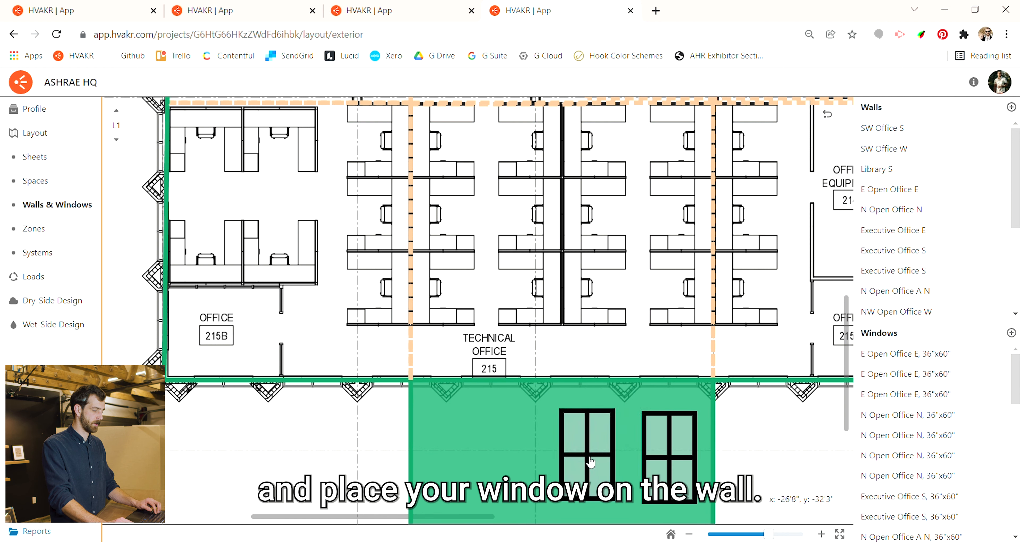
{"action": "left_click", "coordinate": [590, 458]}
{"action": "left_click", "coordinate": [497, 456]}
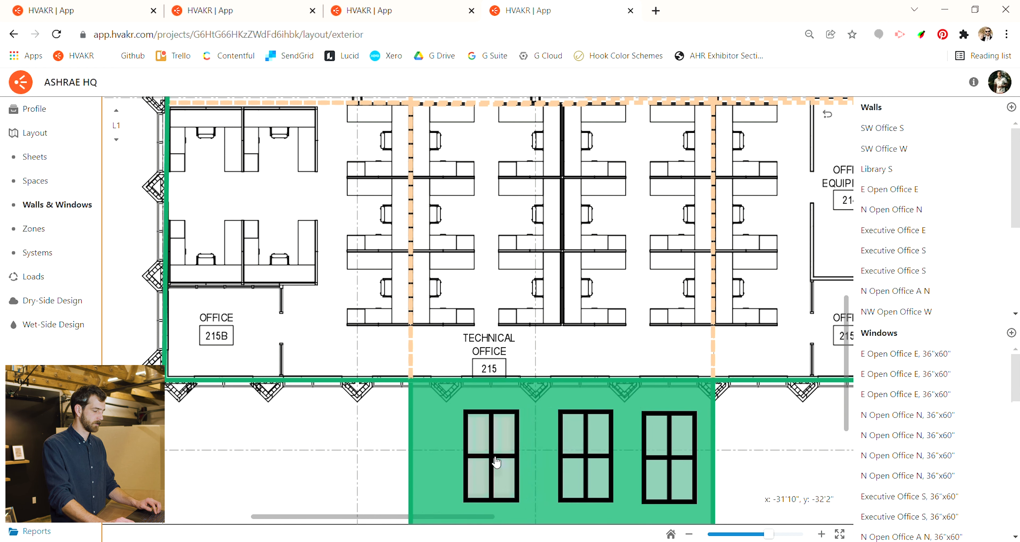
{"action": "key", "text": "Escape"}
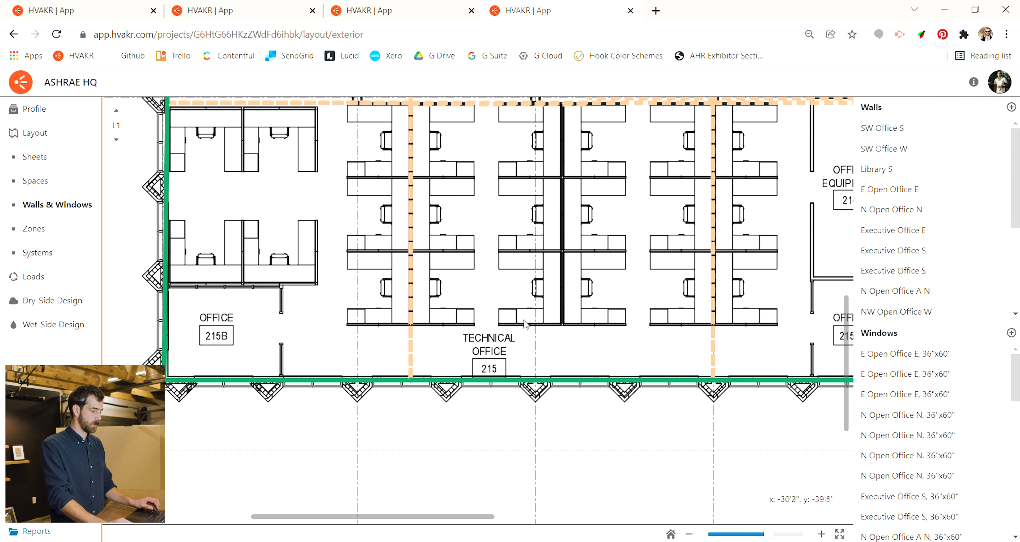
- On the layout's Zones page, create a zone named VAV-205 and assign the SW Office space to it
{"action": "scroll", "coordinate": [504, 305], "scroll_direction": "down", "scroll_amount": 5}
{"action": "left_click_drag", "start_coordinate": [538, 269], "coordinate": [447, 347]}
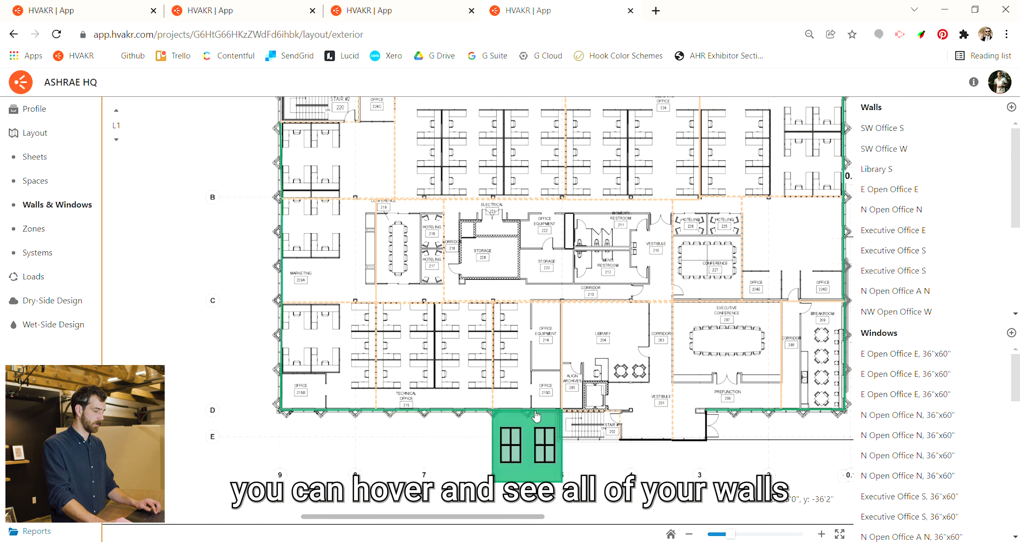
{"action": "scroll", "coordinate": [515, 410], "scroll_direction": "right", "scroll_amount": 5}
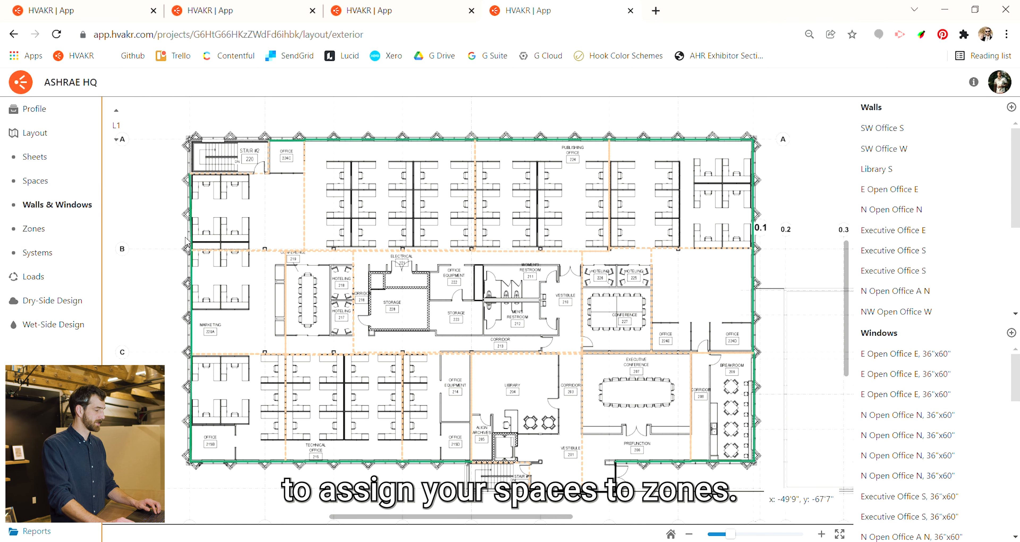
{"action": "left_click", "coordinate": [65, 233]}
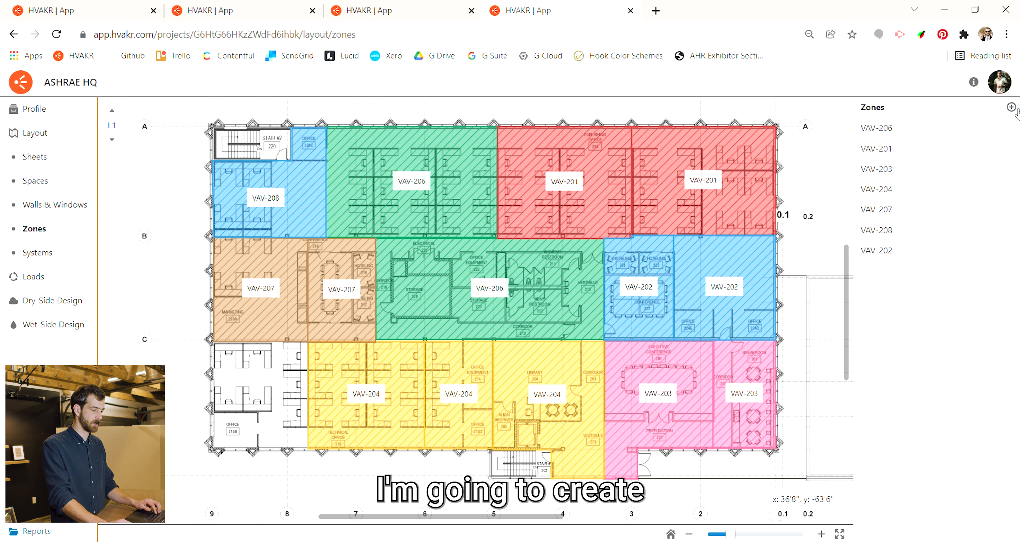
{"action": "left_click", "coordinate": [1012, 108]}
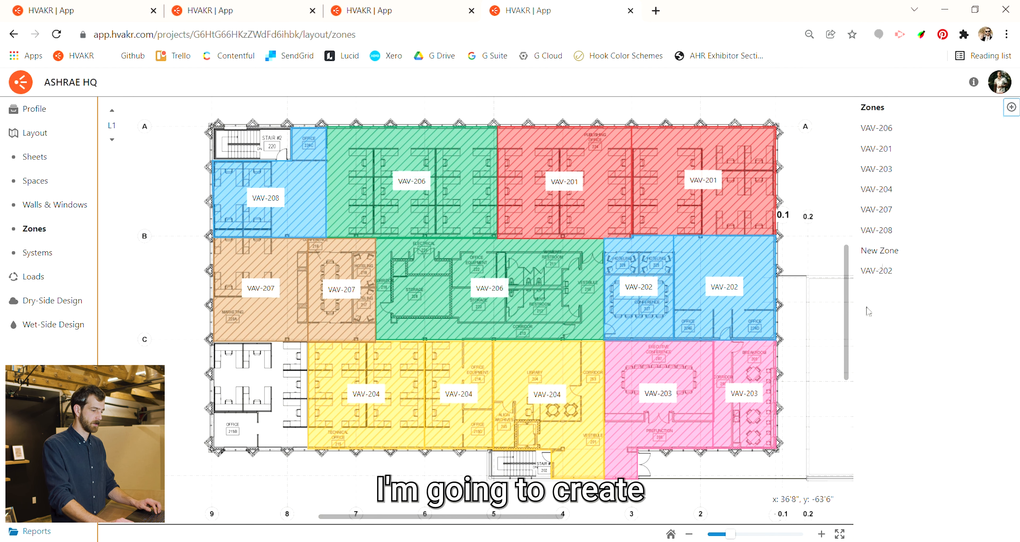
{"action": "left_click", "coordinate": [882, 250]}
{"action": "triple_click", "coordinate": [922, 372]}
{"action": "type", "text": "VAV-"}
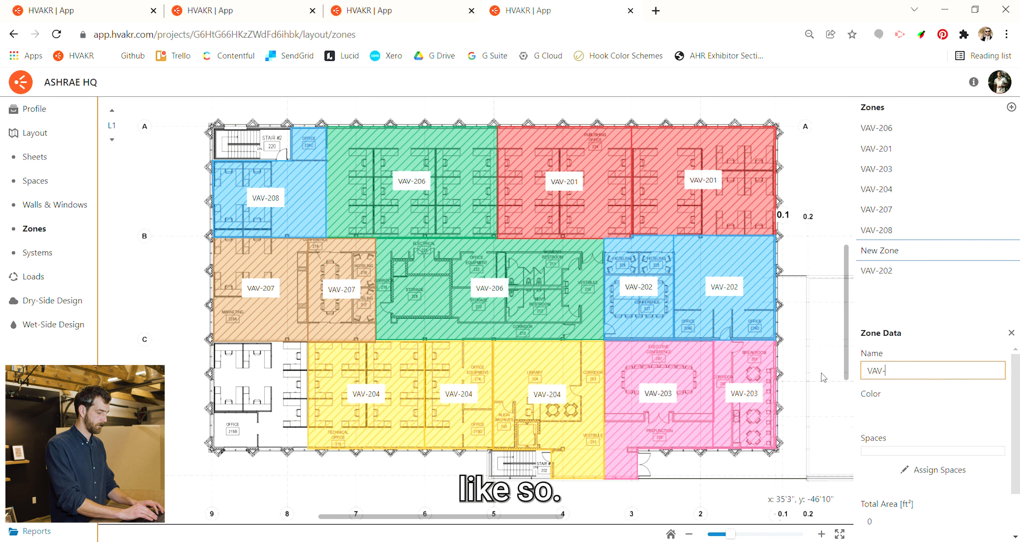
{"action": "type", "text": "205"}
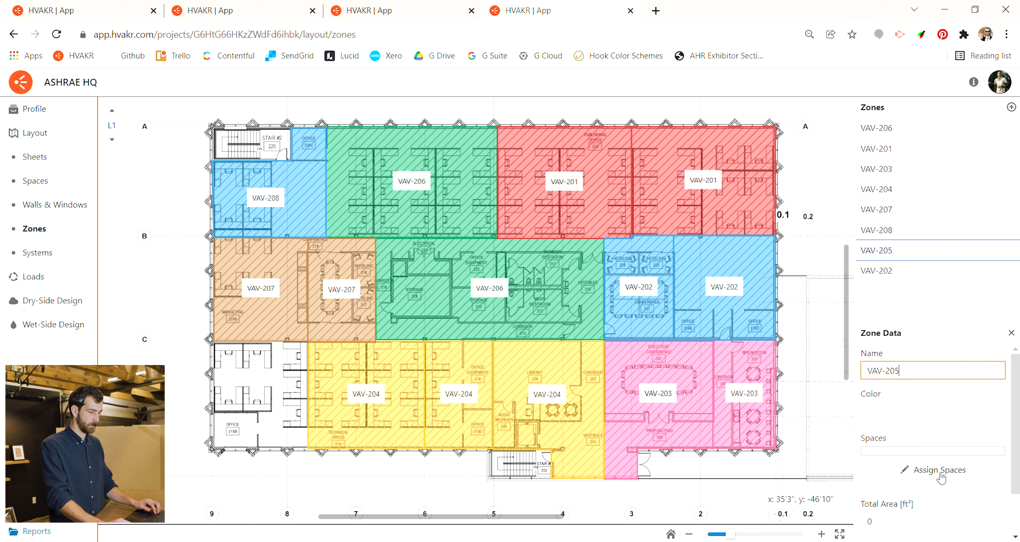
{"action": "left_click", "coordinate": [940, 470]}
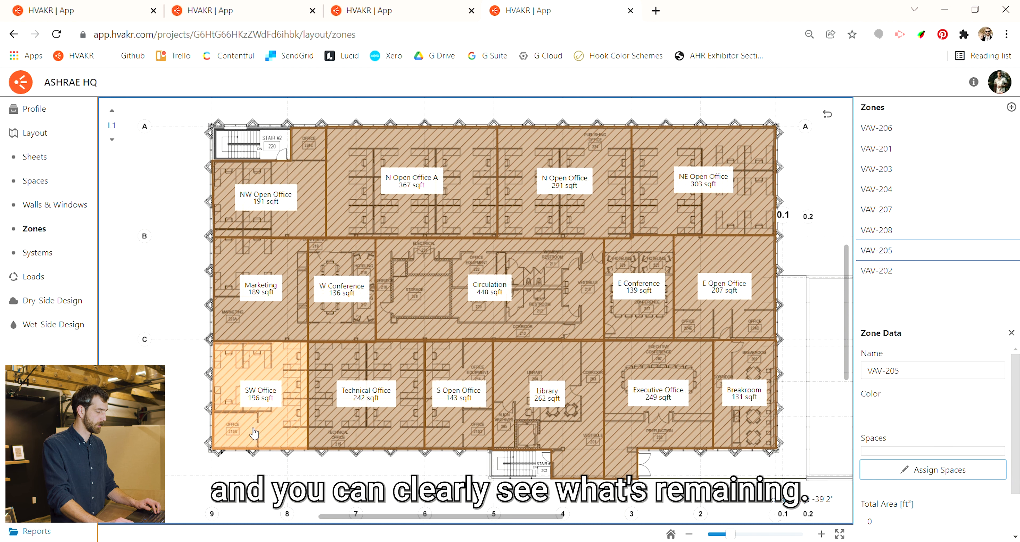
{"action": "left_click", "coordinate": [258, 382]}
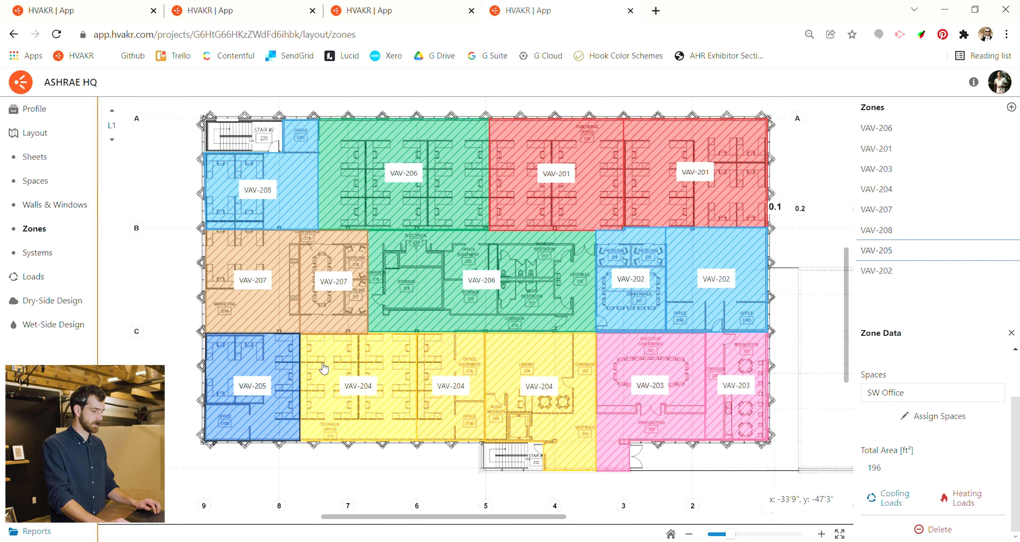
- Check zone VAV-204's color and assigned spaces, and close its zone data
{"action": "left_click", "coordinate": [592, 385]}
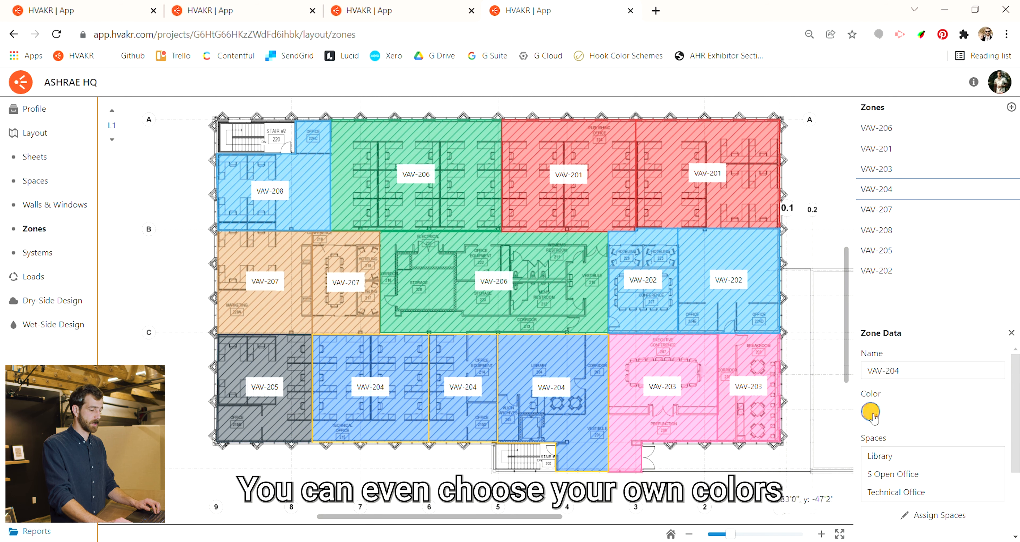
{"action": "left_click", "coordinate": [819, 335]}
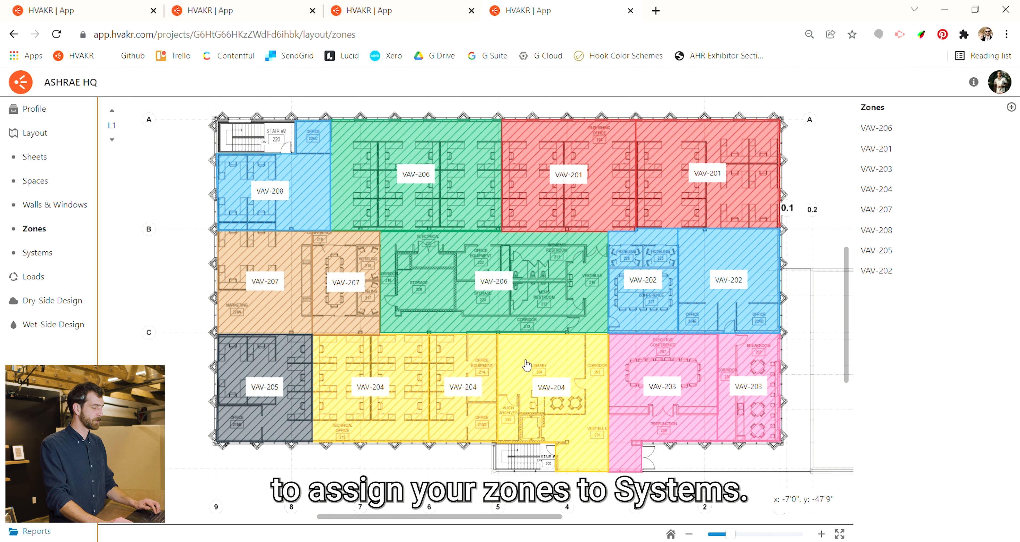
- On the layout's Systems page, add a system and name it AHU-101
{"action": "left_click", "coordinate": [44, 256]}
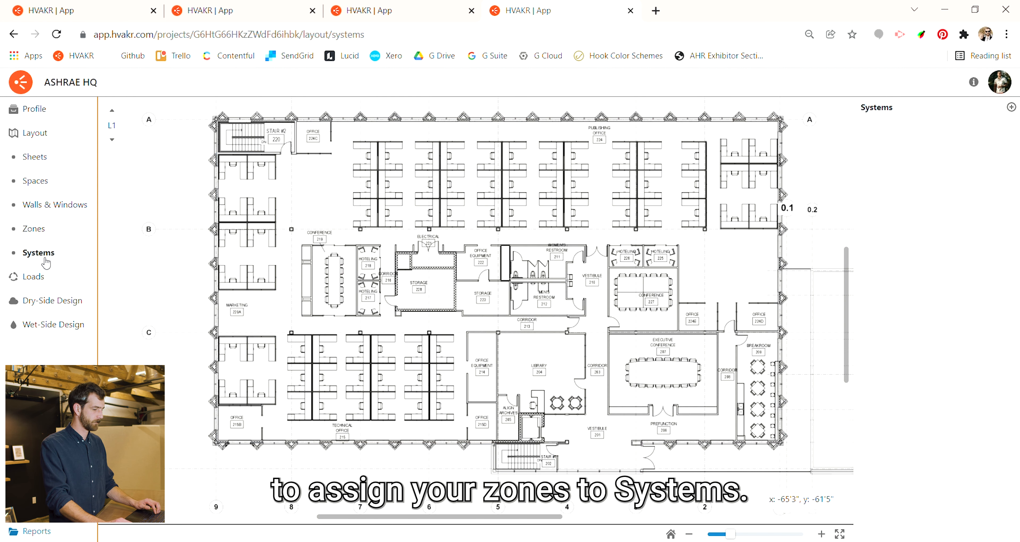
{"action": "left_click", "coordinate": [1012, 107]}
{"action": "left_click", "coordinate": [860, 373]}
{"action": "type", "text": "AHU-101"}
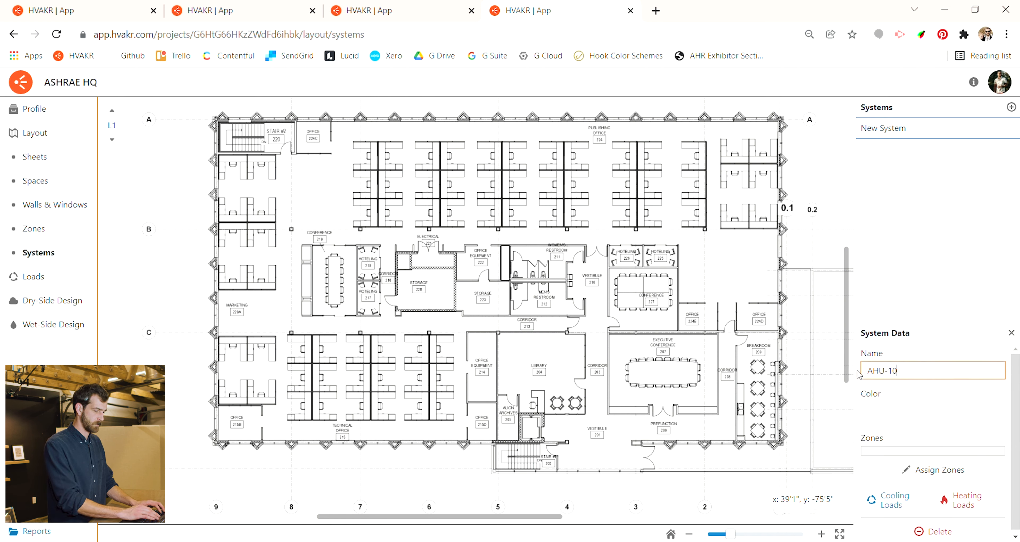
- Assign all the zones, VAV-201 through VAV-208, to system AHU-101 and finish the zone assignment
{"action": "left_click", "coordinate": [936, 478]}
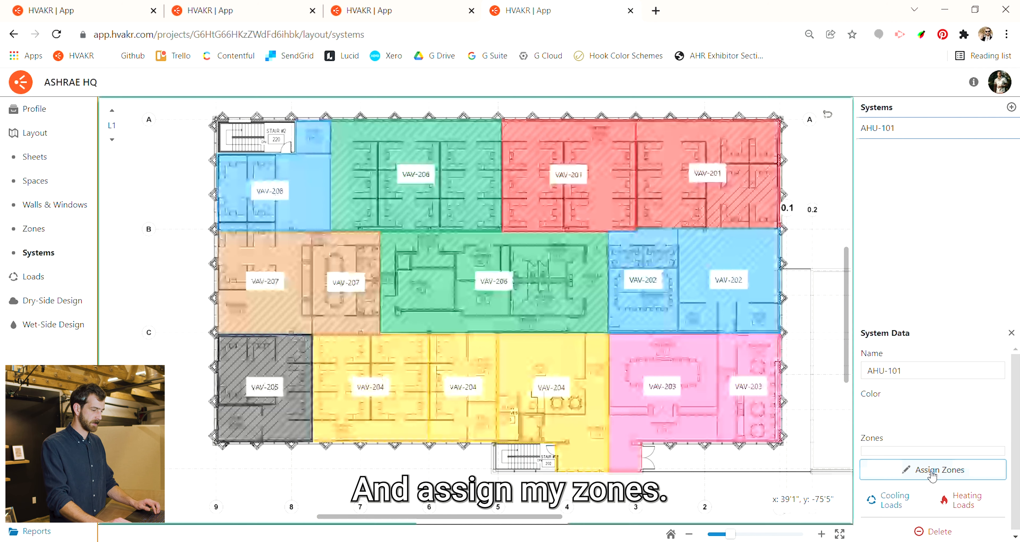
{"action": "left_click", "coordinate": [728, 283]}
{"action": "left_click", "coordinate": [711, 208]}
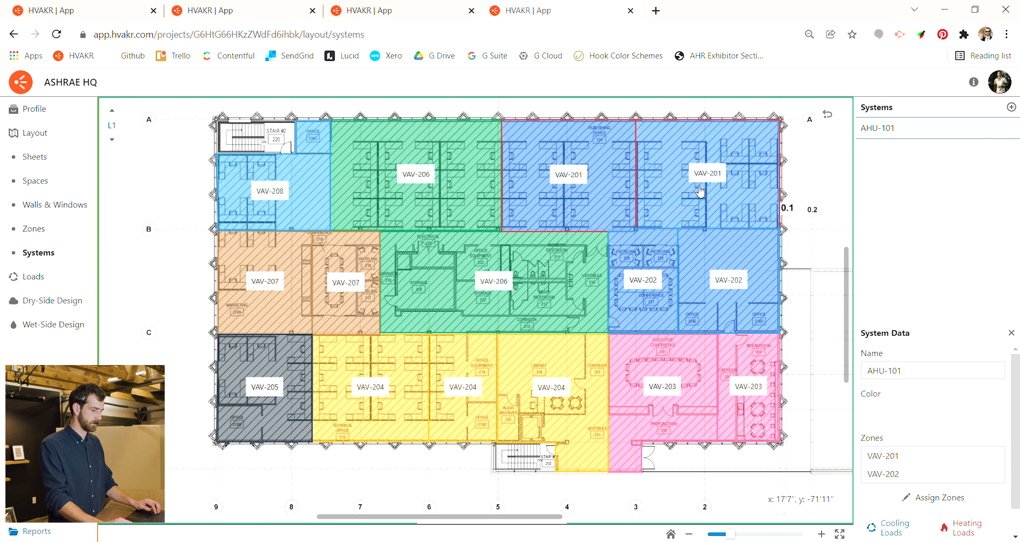
{"action": "left_click", "coordinate": [620, 368]}
{"action": "left_click", "coordinate": [571, 375]}
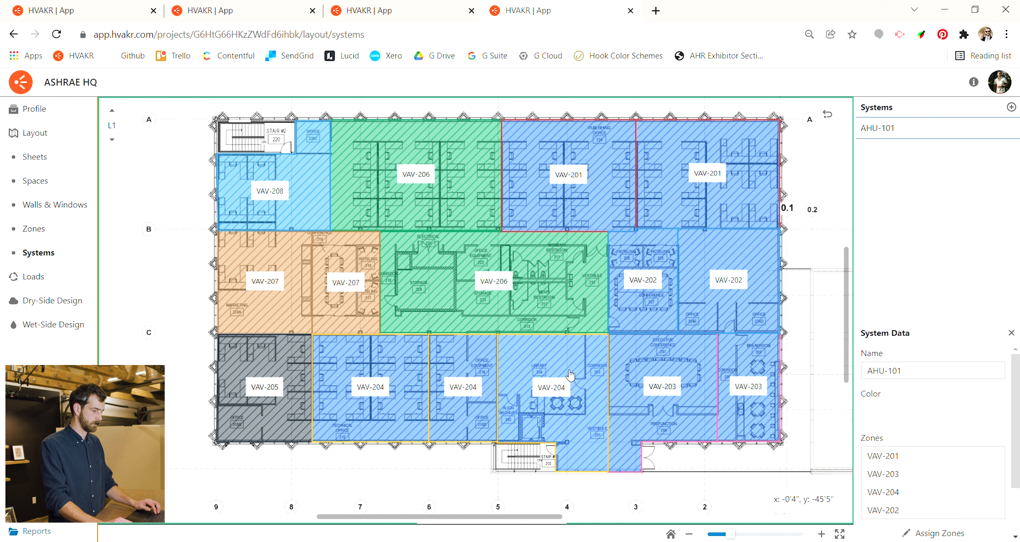
{"action": "left_click", "coordinate": [499, 291]}
{"action": "left_click", "coordinate": [341, 291]}
{"action": "left_click", "coordinate": [301, 225]}
{"action": "left_click", "coordinate": [262, 372]}
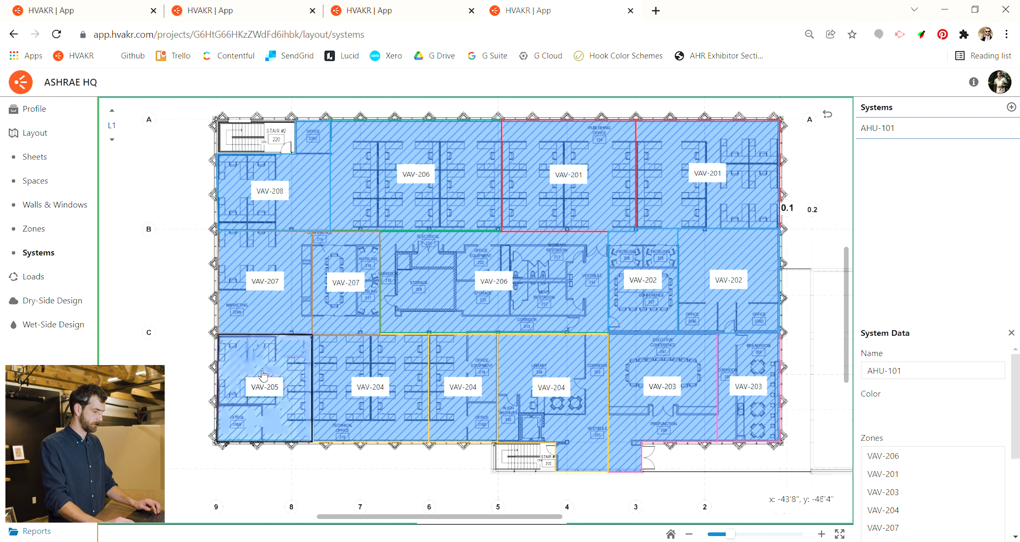
{"action": "scroll", "coordinate": [911, 408], "scroll_direction": "down", "scroll_amount": 4}
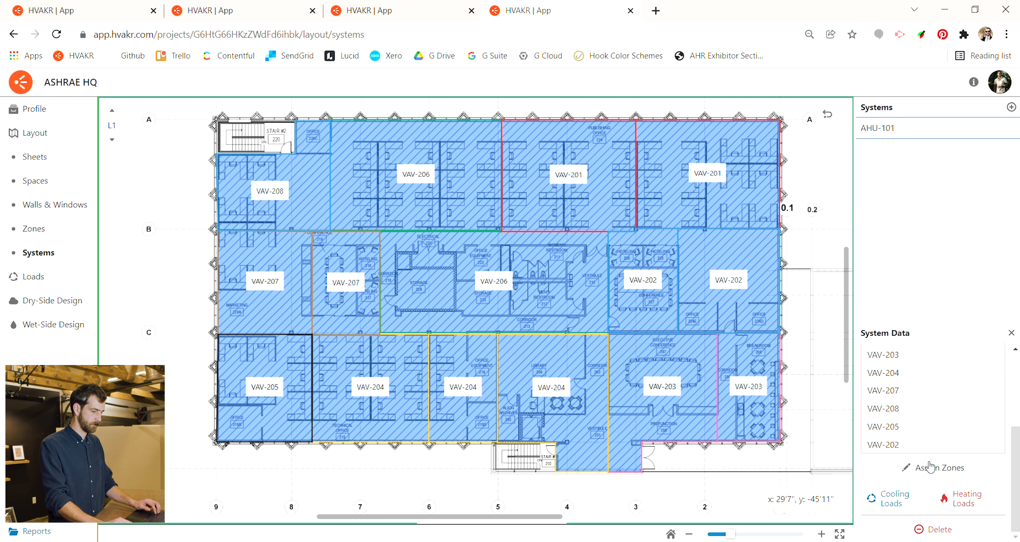
{"action": "left_click", "coordinate": [930, 468]}
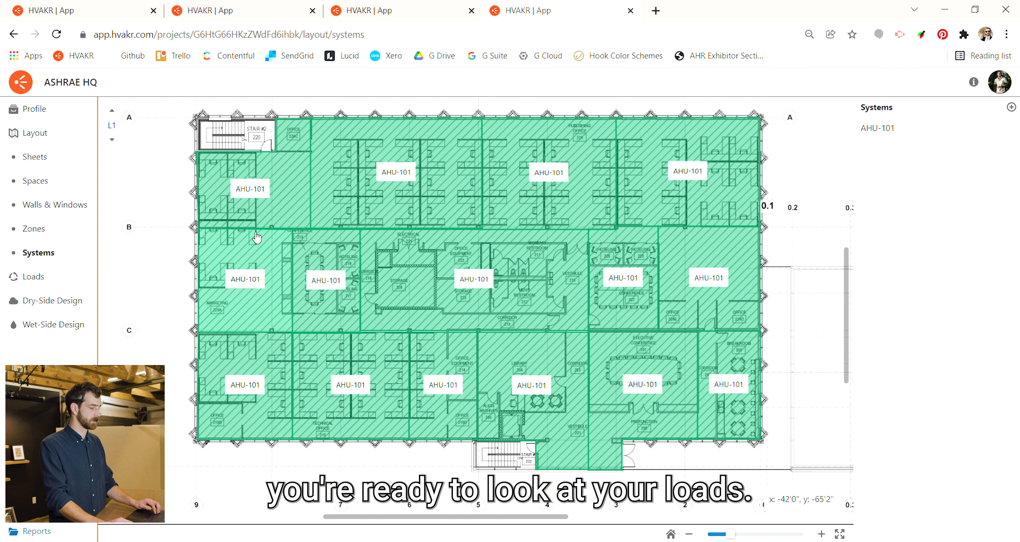
- Examine the Executive Office space's cooling loads as a load profile and as peak detail, including sensible ventilation
{"action": "left_click", "coordinate": [52, 186]}
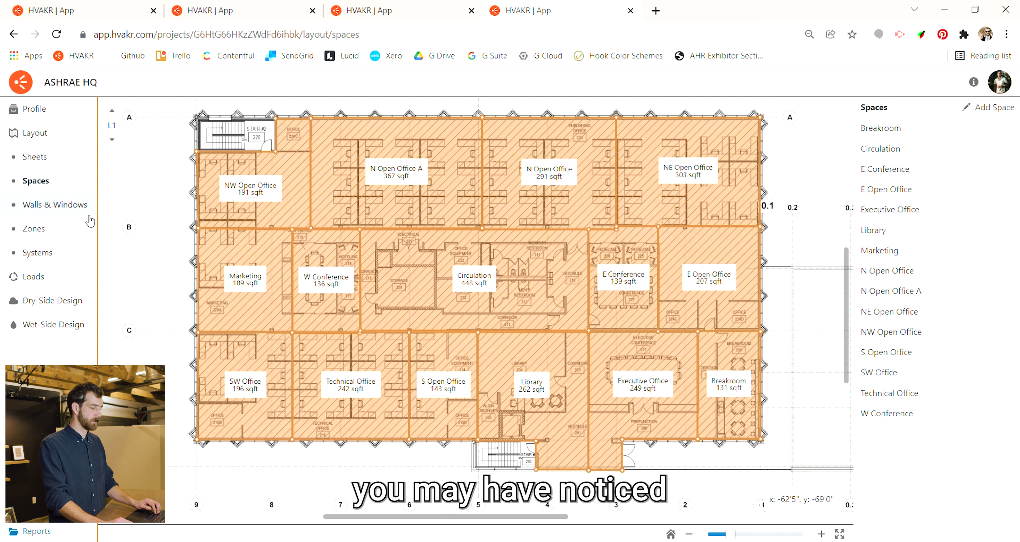
{"action": "left_click", "coordinate": [661, 357]}
{"action": "scroll", "coordinate": [944, 354], "scroll_direction": "down", "scroll_amount": 6}
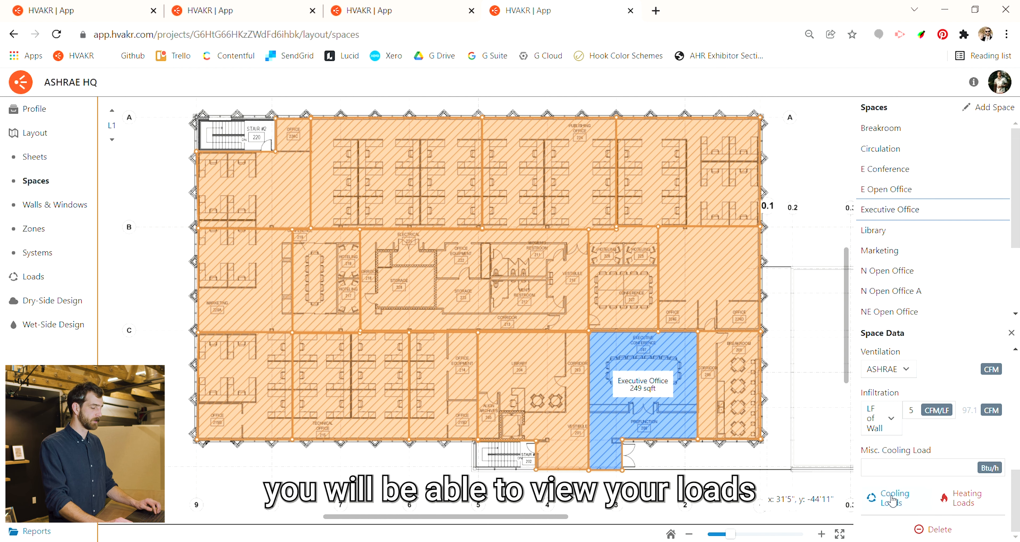
{"action": "left_click", "coordinate": [893, 500]}
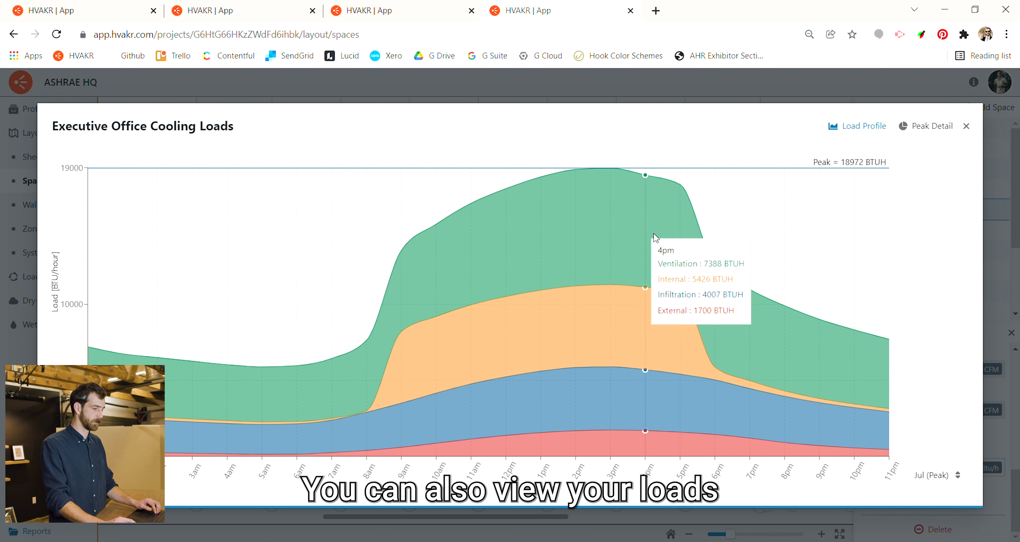
{"action": "left_click", "coordinate": [911, 125]}
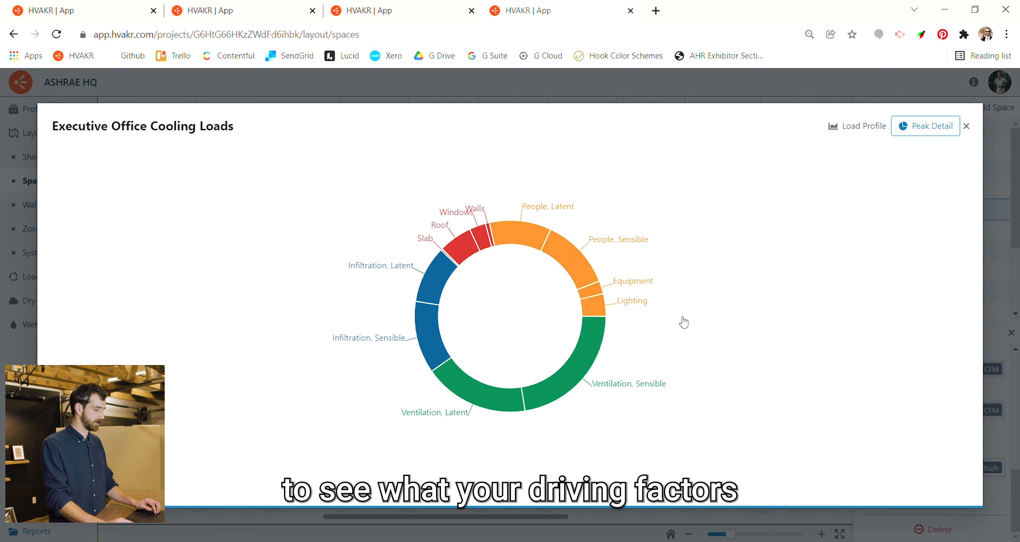
{"action": "mouse_move", "coordinate": [595, 358]}
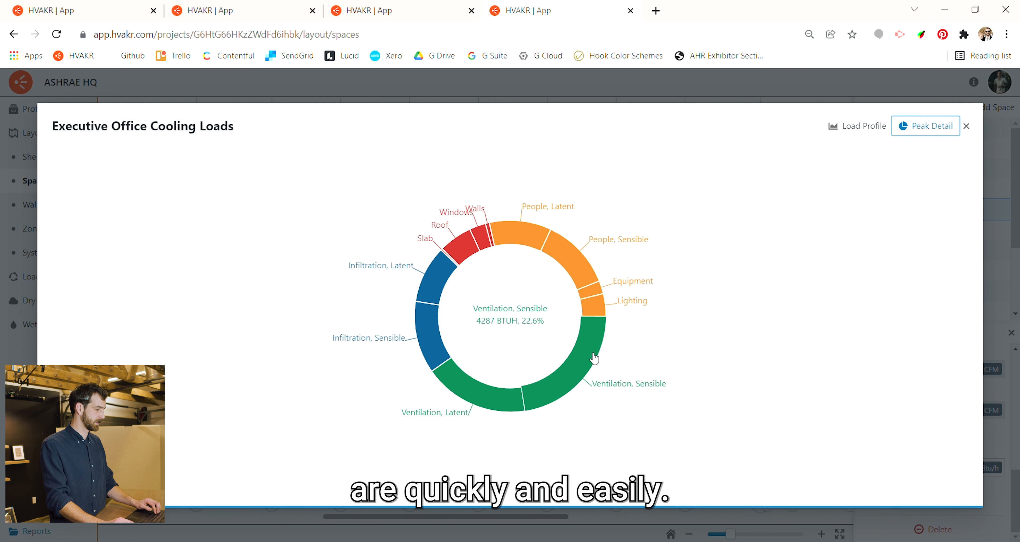
{"action": "left_click", "coordinate": [967, 127]}
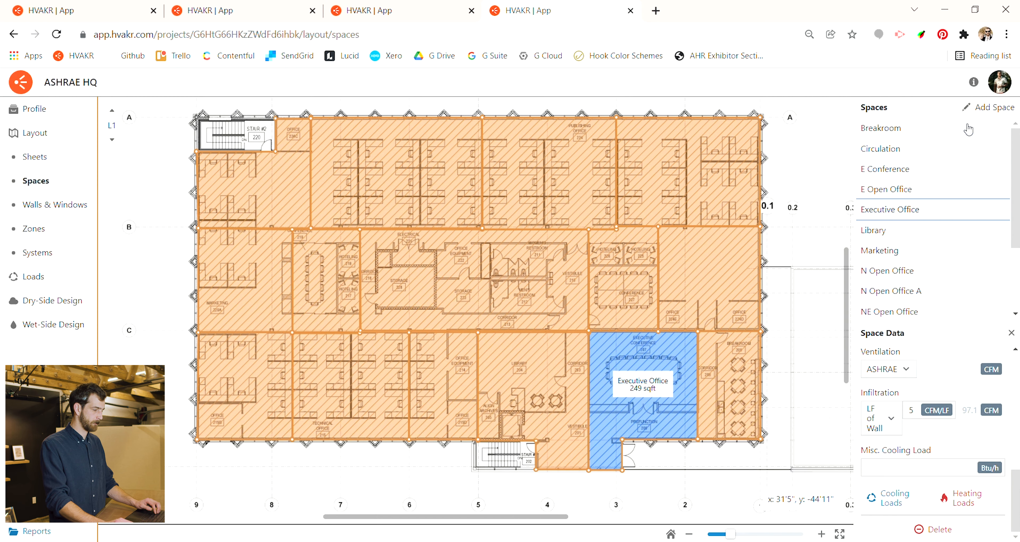
- View the project's Loads page and its Dry-Side Design page
{"action": "left_click", "coordinate": [69, 277]}
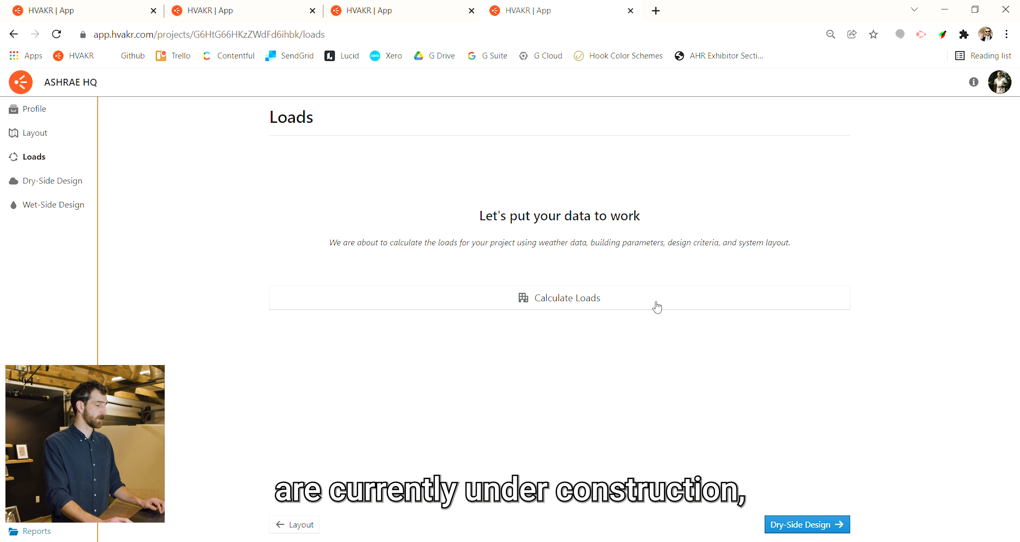
{"action": "left_click", "coordinate": [65, 189]}
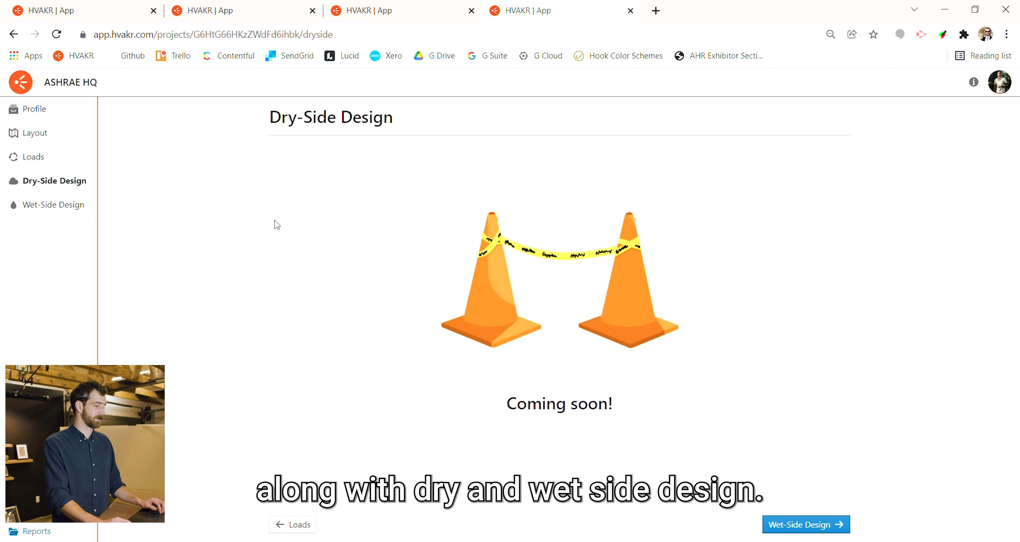